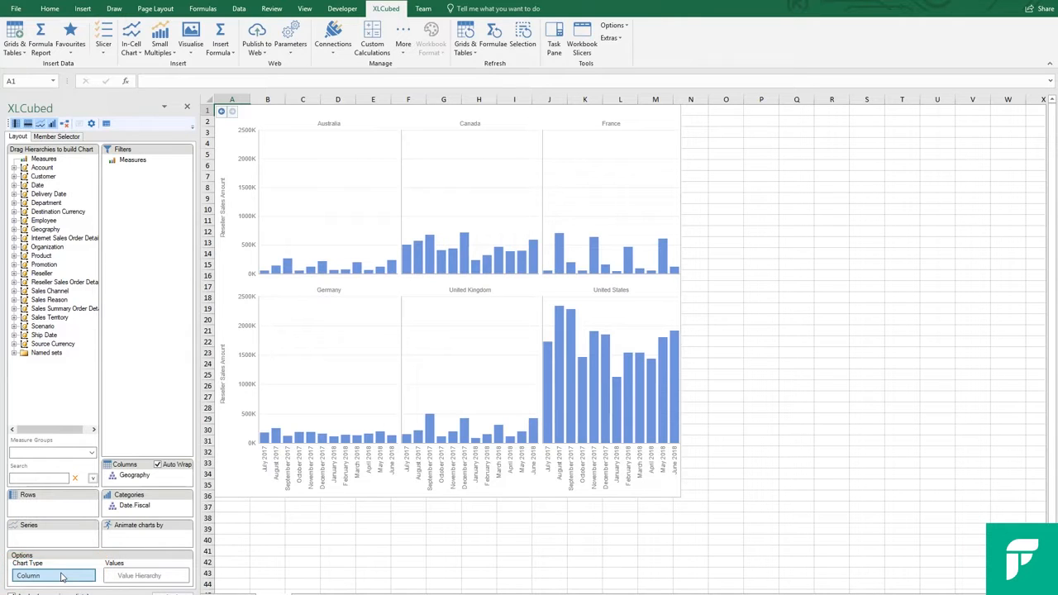
- Change the chart type of the small multiples from columns to the plain Line type
left_click(61, 577)
mouse_move(97, 316)
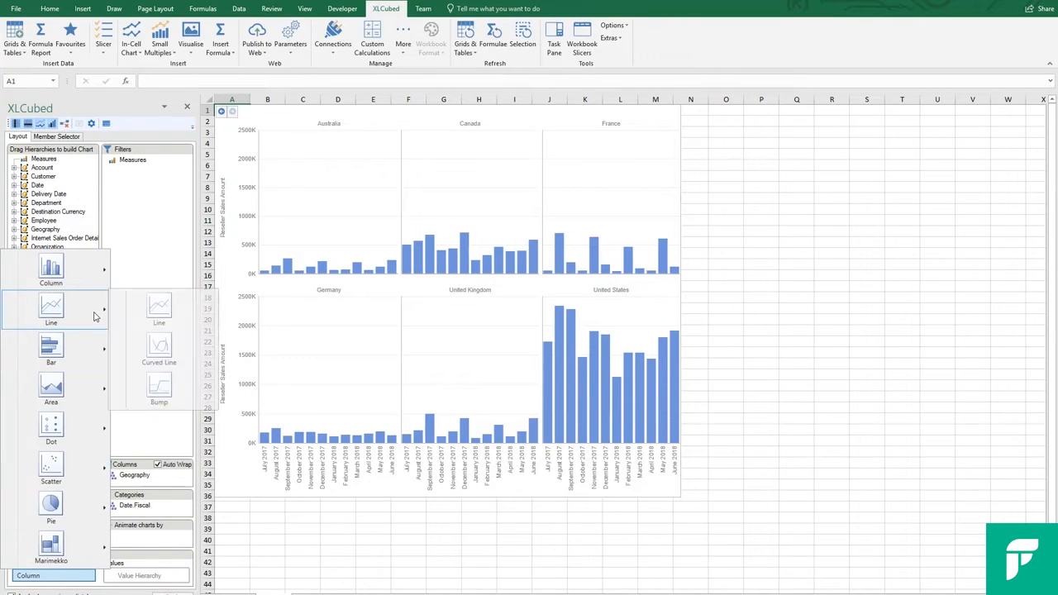
left_click(160, 314)
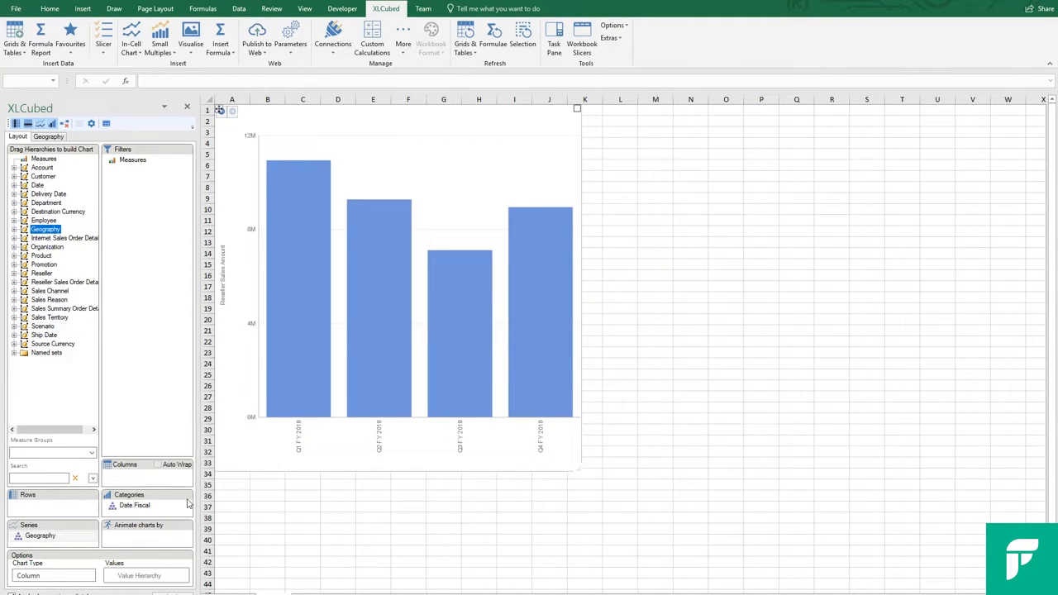
- Replace All Geographies in the Geography series with the members France, Germany and United Kingdom
double_click(72, 540)
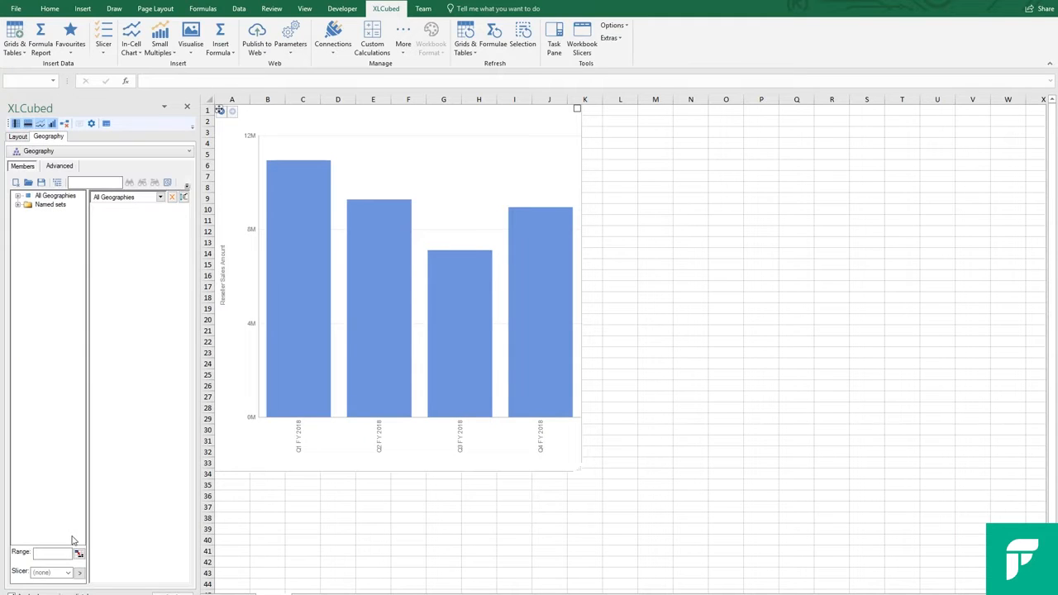
left_click(172, 197)
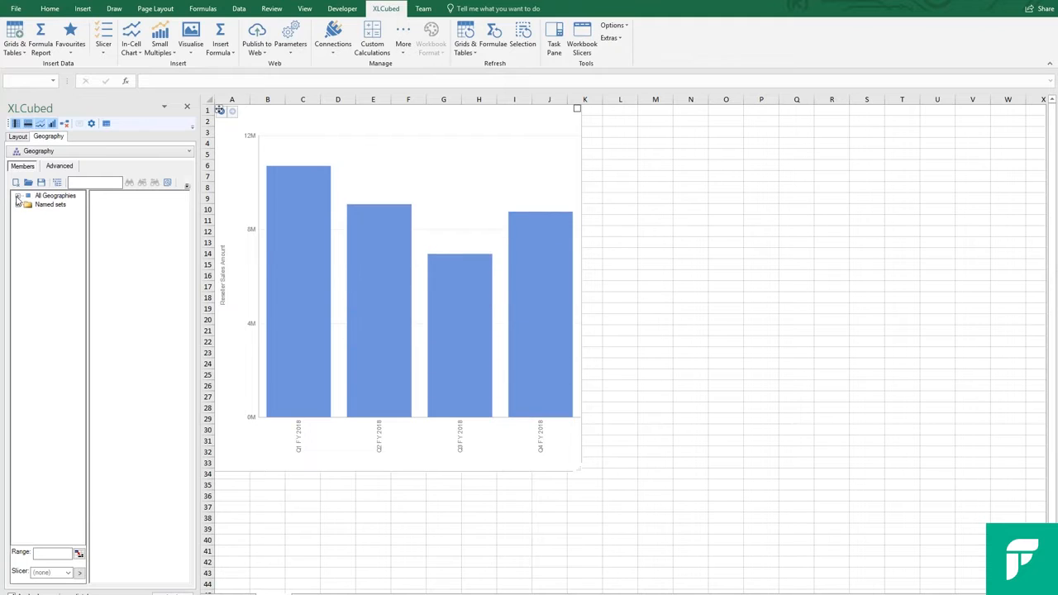
left_click(17, 197)
left_click(55, 222)
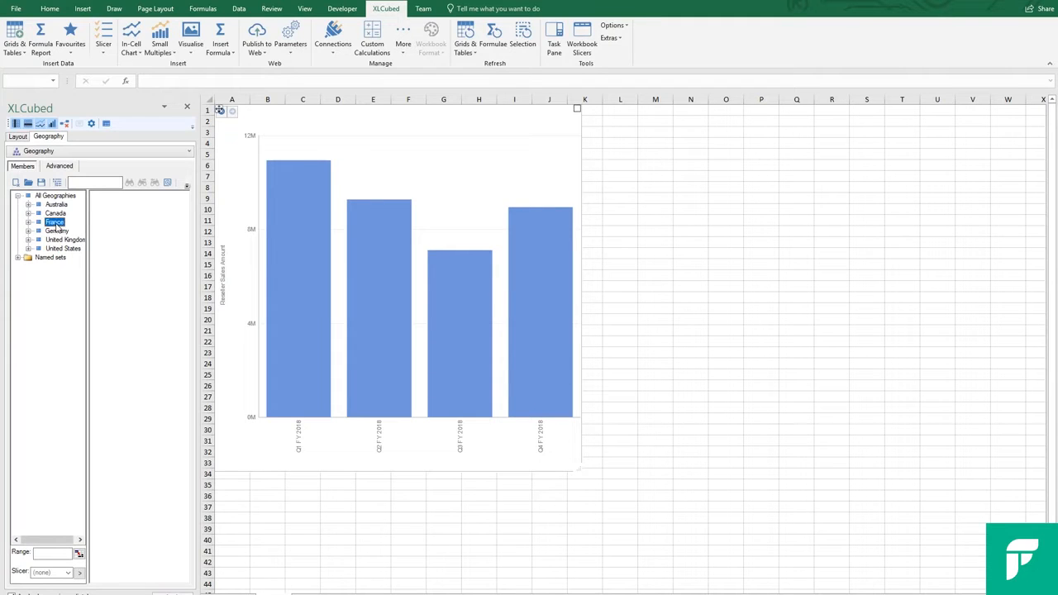
left_click(60, 239, "shift")
left_click_drag(60, 238, 106, 248)
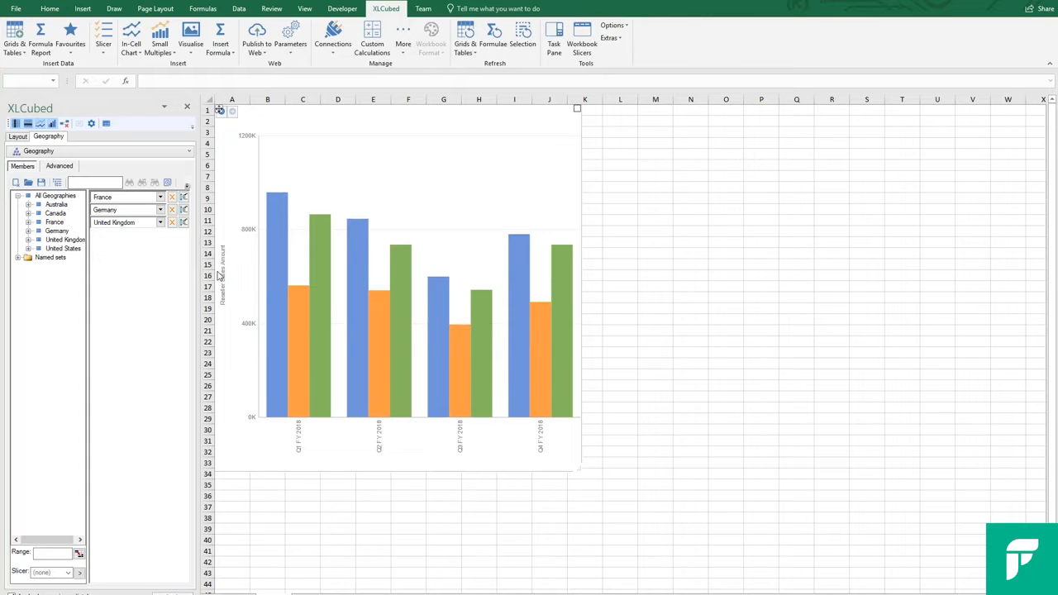
- Edit the France series to use a grey fill colour and a matching grey border colour
right_click(273, 276)
mouse_move(253, 377)
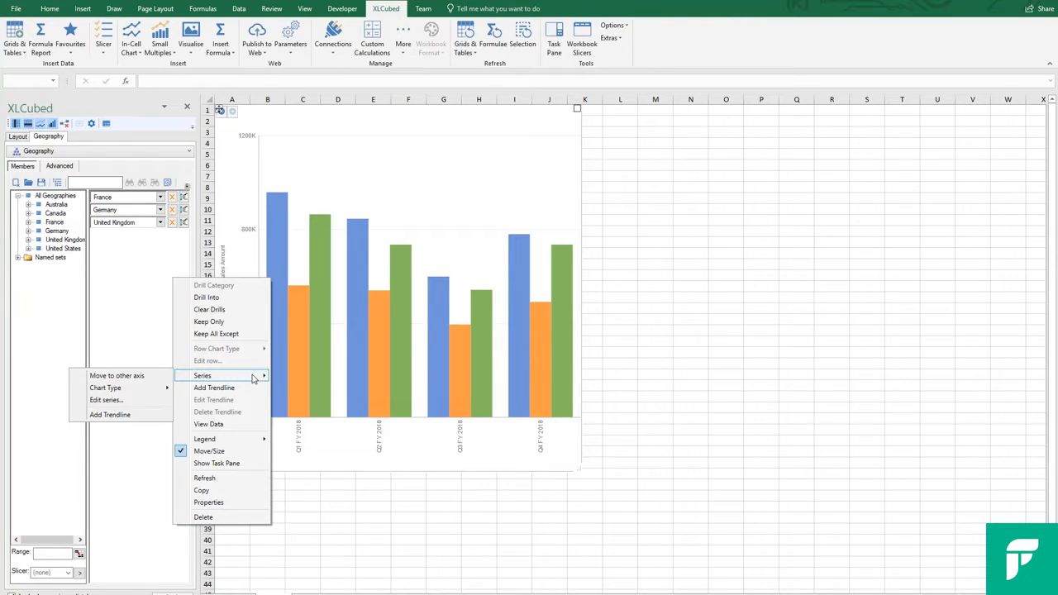
left_click(150, 403)
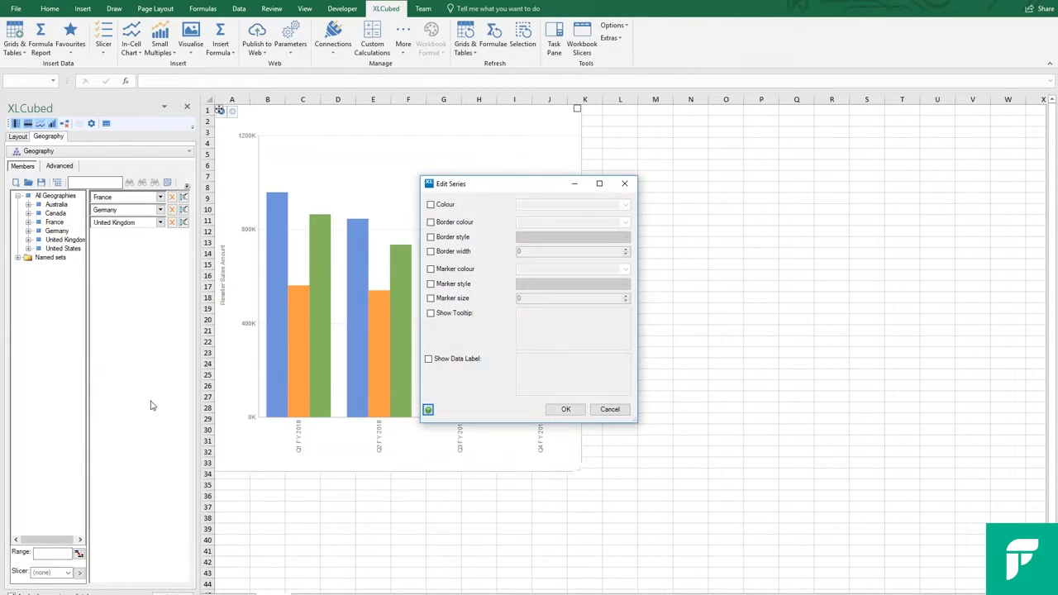
left_click(429, 204)
left_click(625, 204)
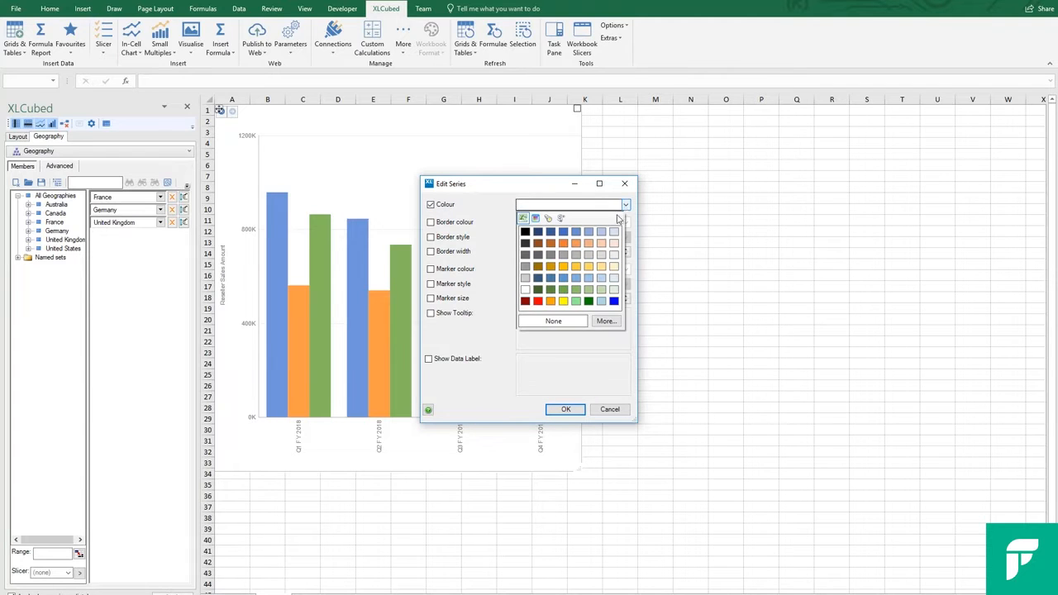
left_click(577, 258)
left_click(429, 221)
left_click(624, 222)
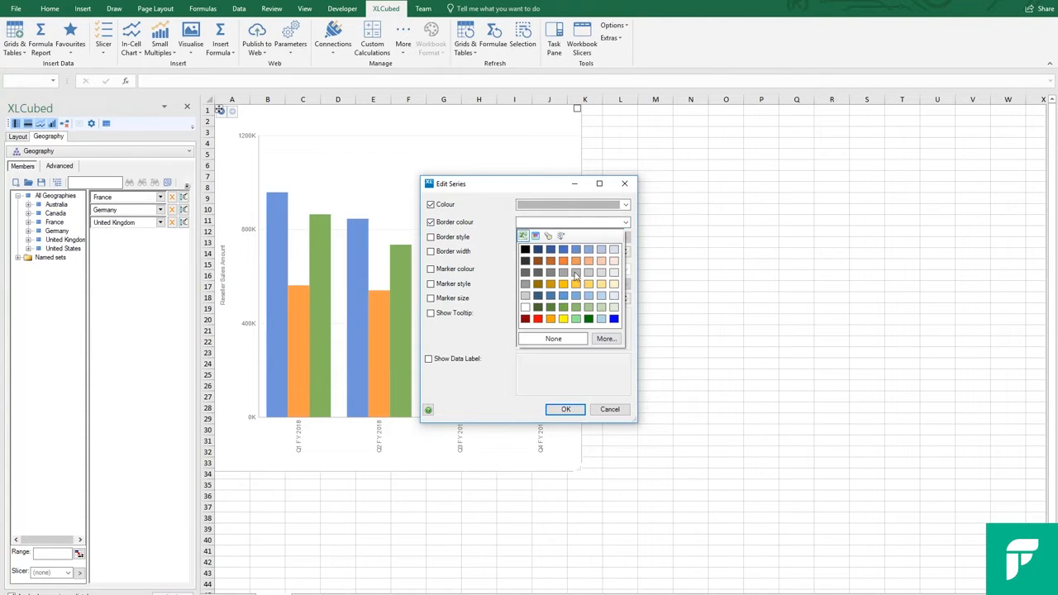
left_click(577, 275)
left_click(567, 409)
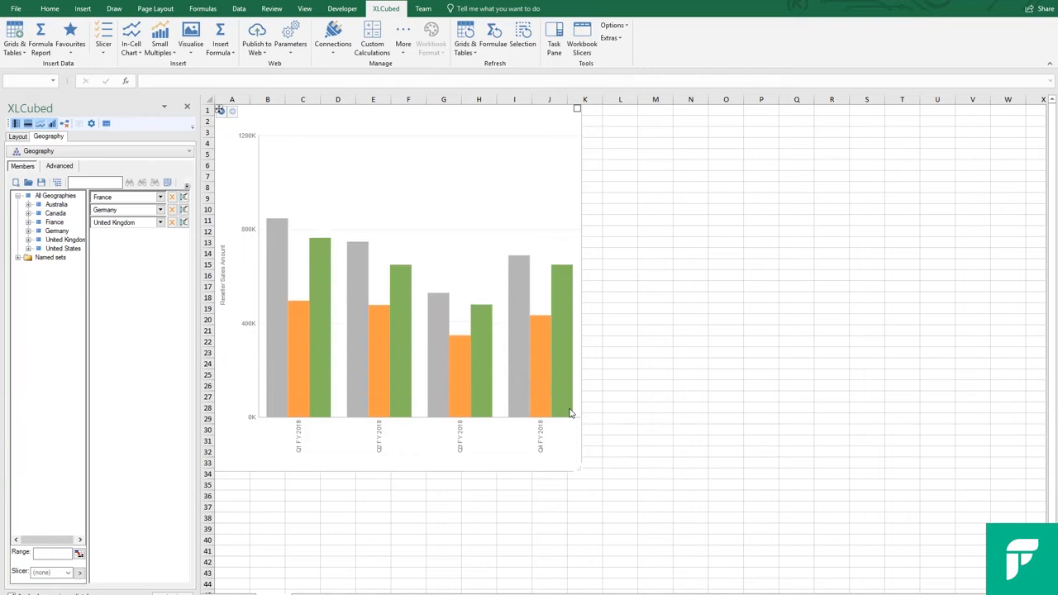
- Place the chart legend at the Bottom and select the United Kingdom and Germany entries in it to highlight their series
right_click(566, 442)
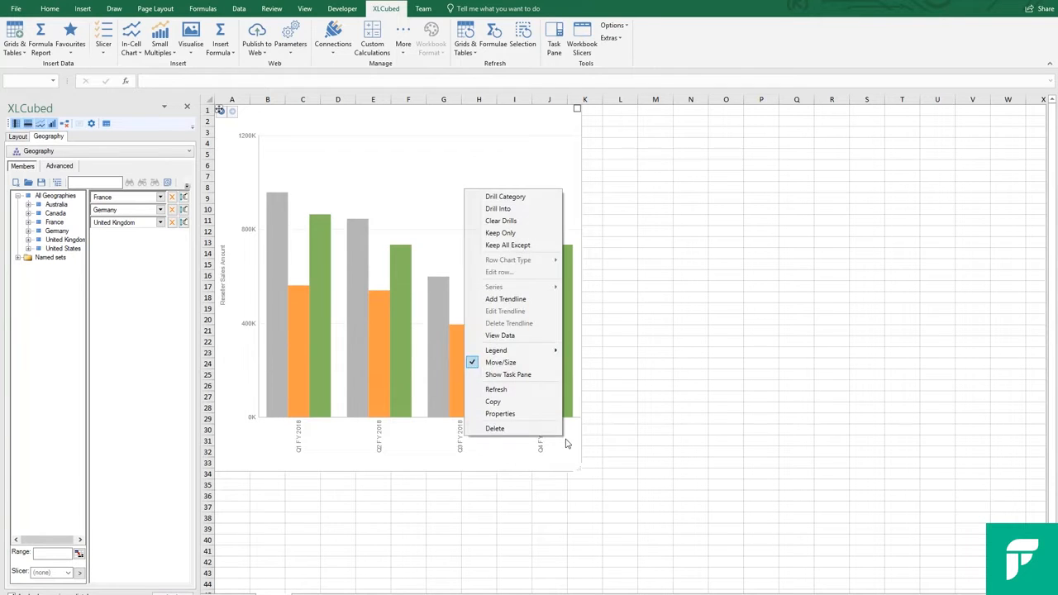
mouse_move(500, 351)
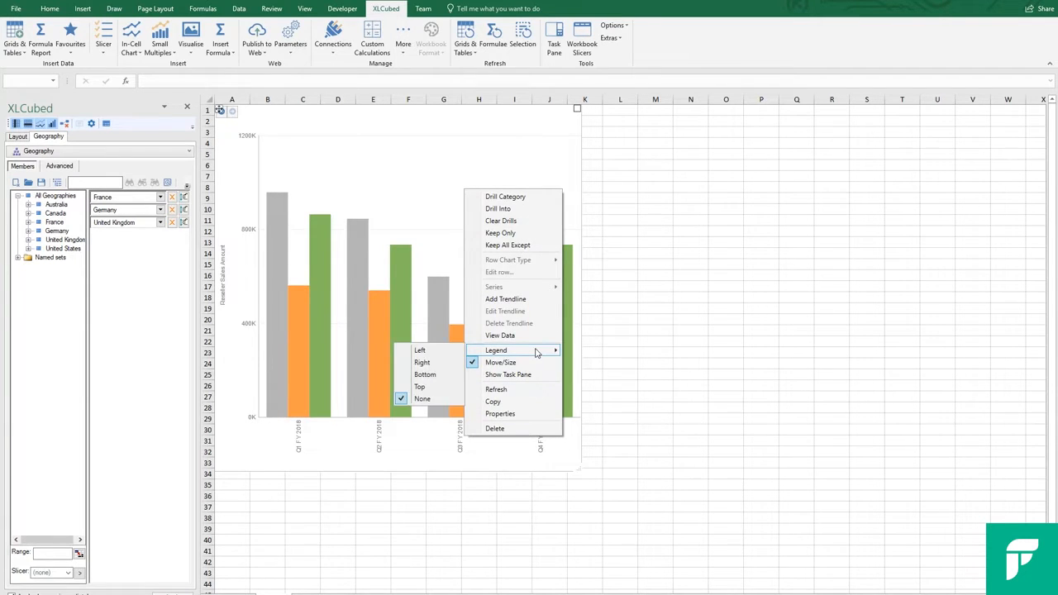
left_click(426, 376)
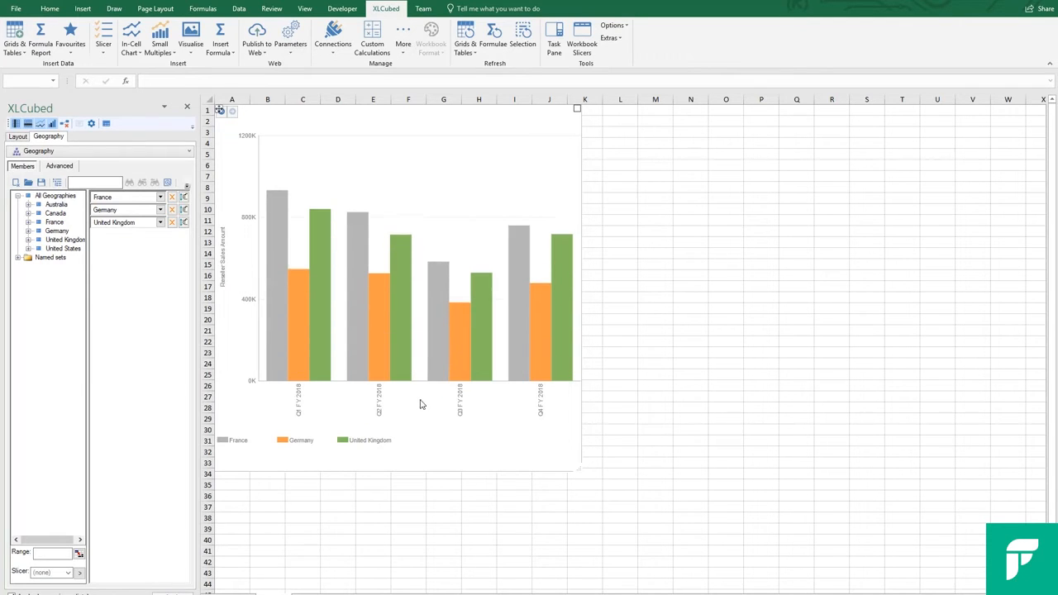
left_click(384, 443)
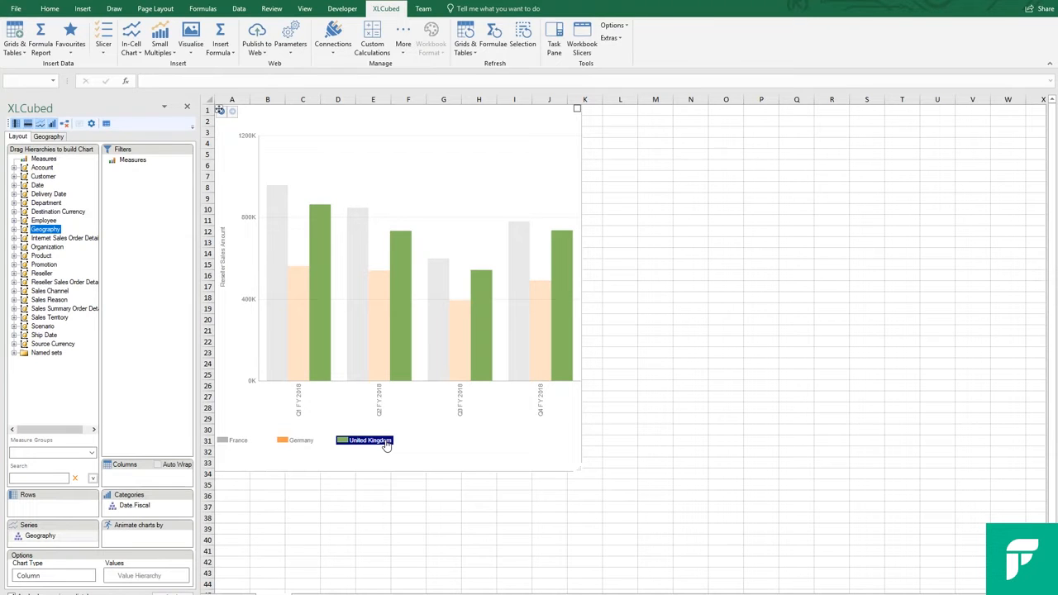
left_click(307, 444)
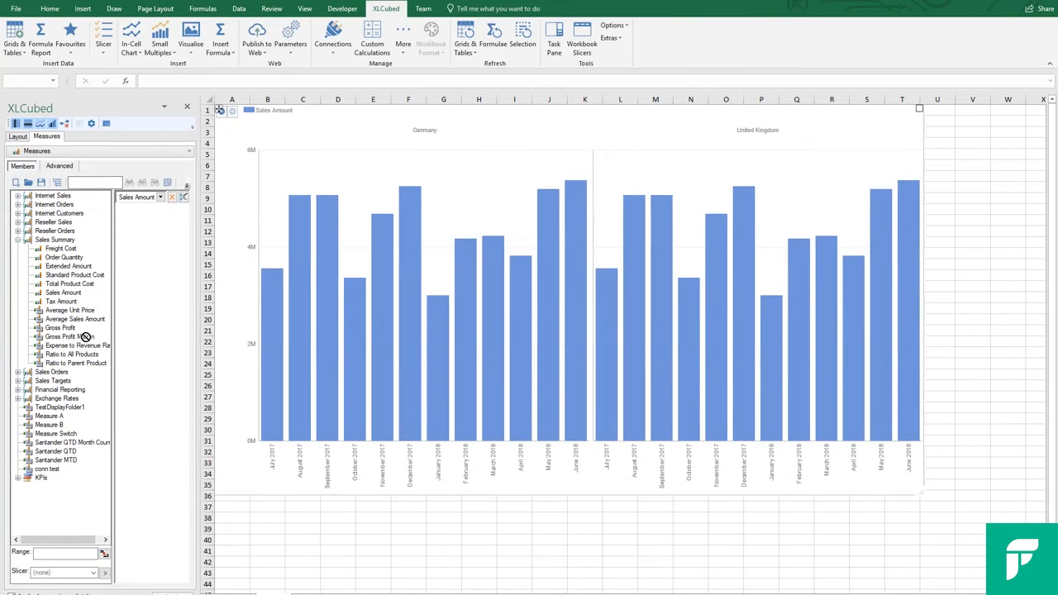
- Add the Gross Profit Margin measure from Sales Summary to the chart and move its series to the other axis
left_click_drag(82, 337, 134, 312)
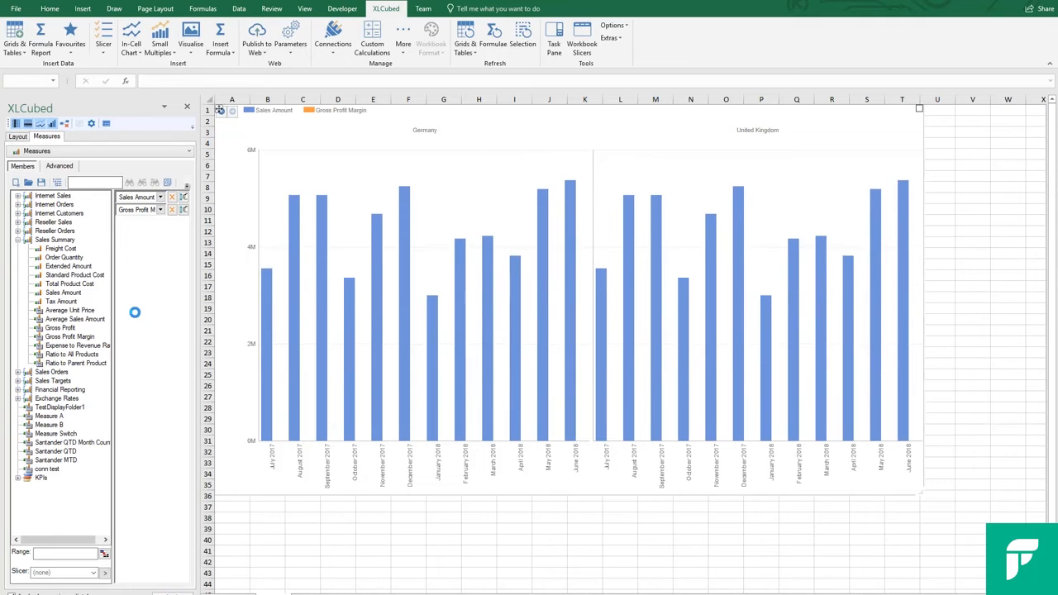
right_click(343, 116)
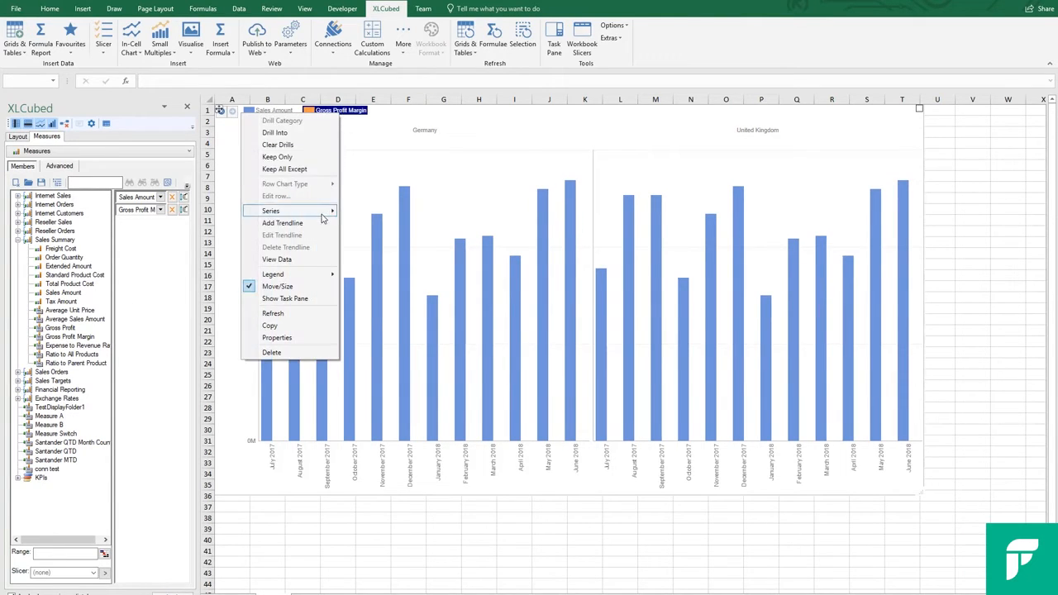
mouse_move(322, 213)
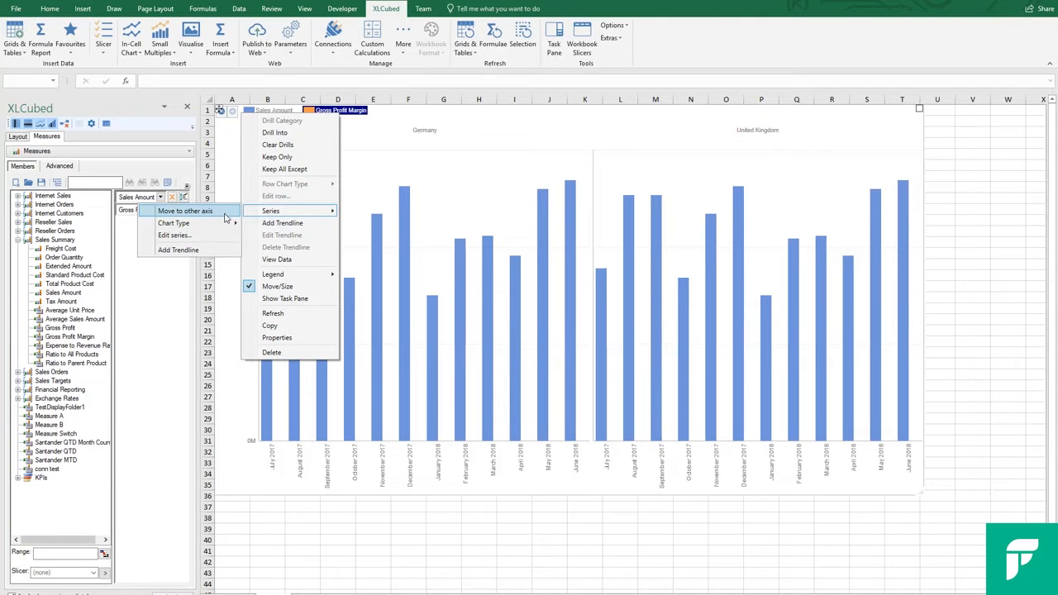
left_click(185, 211)
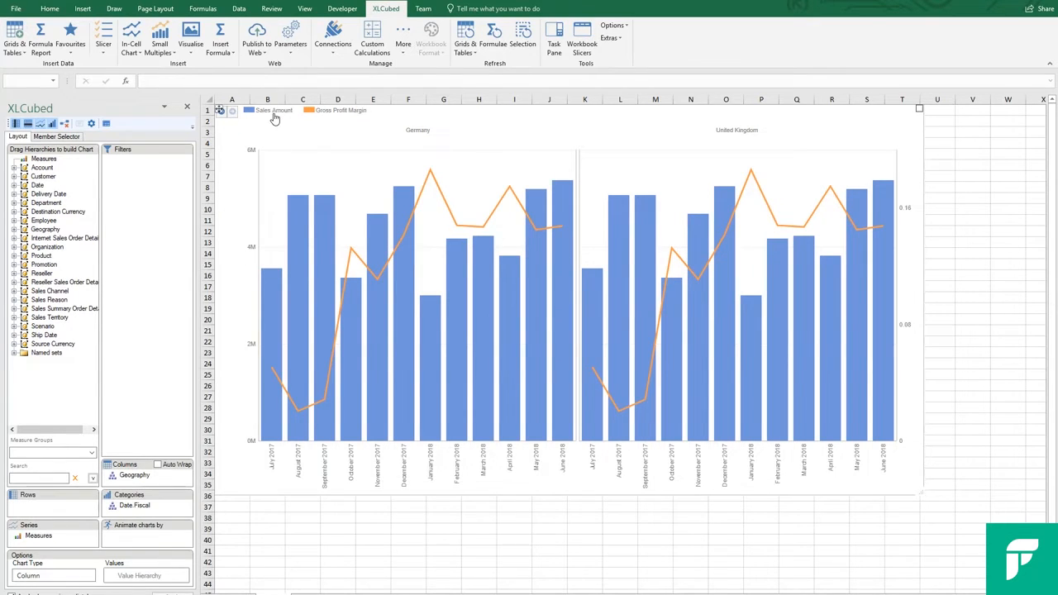
- Change the chart type of only the Sales Amount series to Line
right_click(273, 115)
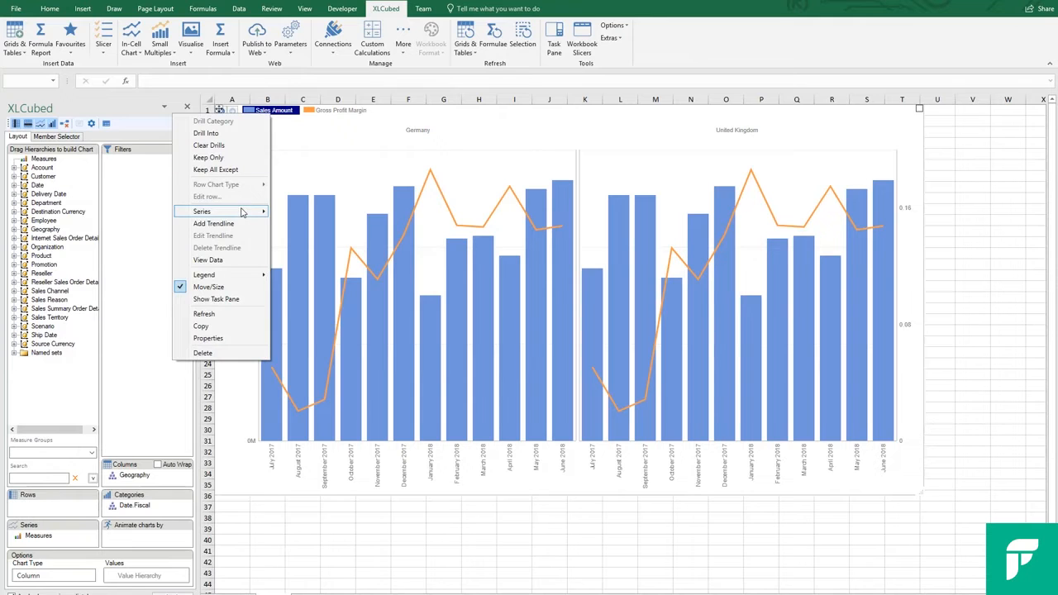
mouse_move(237, 212)
mouse_move(158, 229)
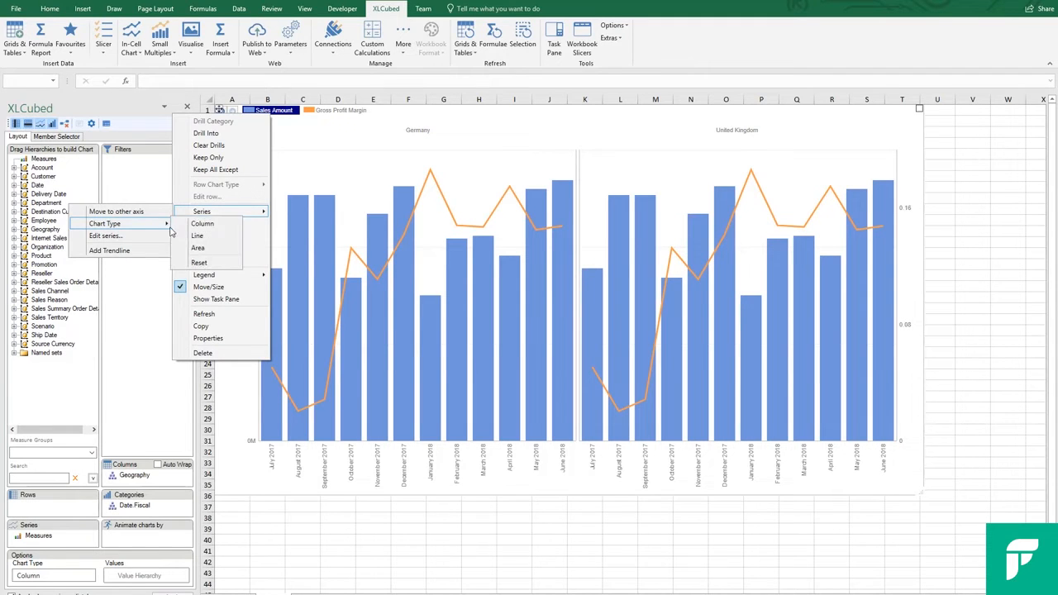
left_click(190, 239)
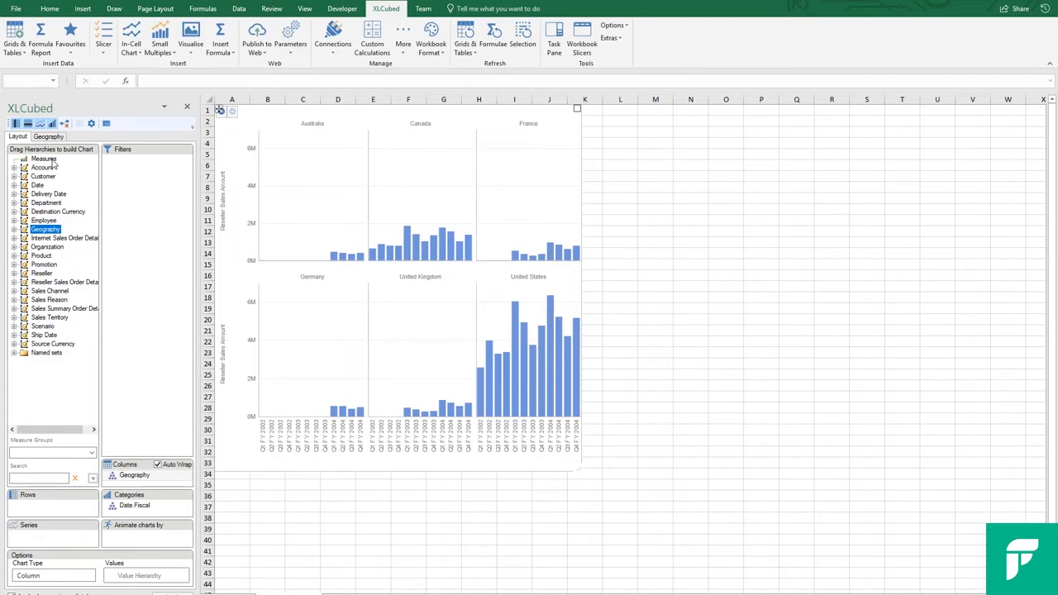
- Assign Measures as the chart's value hierarchy and set the Y axis to Reseller Sales Amount
left_click_drag(50, 160, 154, 576)
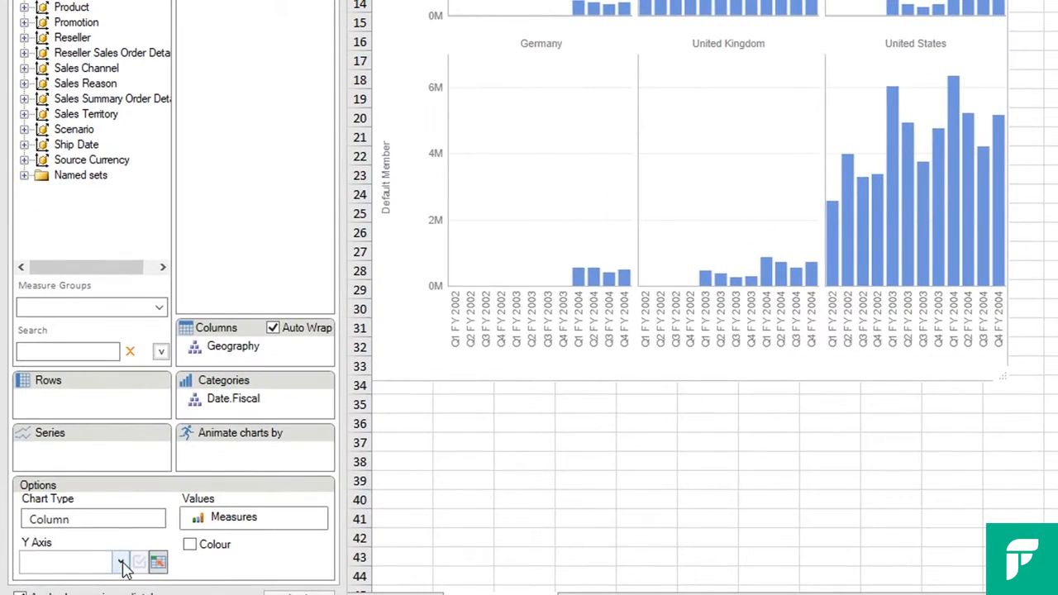
left_click(121, 562)
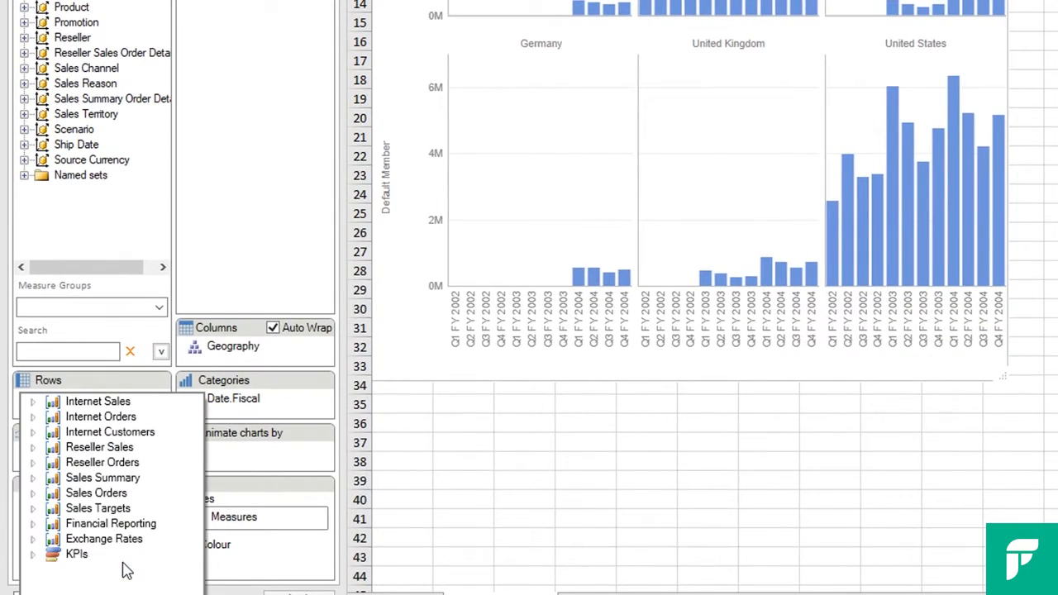
left_click(39, 447)
left_click(85, 463)
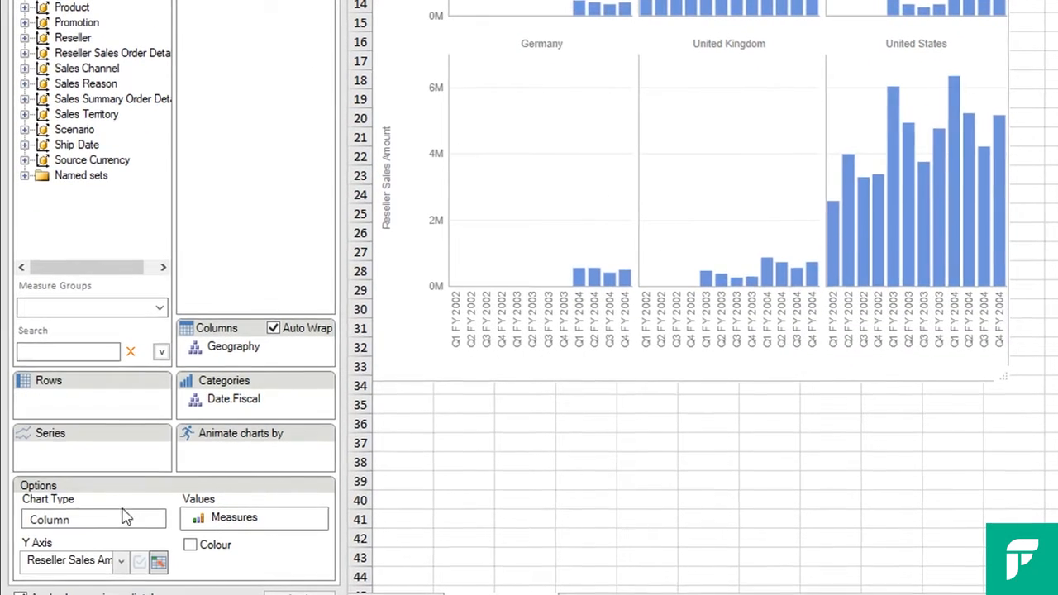
- Enable value-based colouring of the columns and base it on the Discount Amount measure under Reseller Sales
left_click(190, 545)
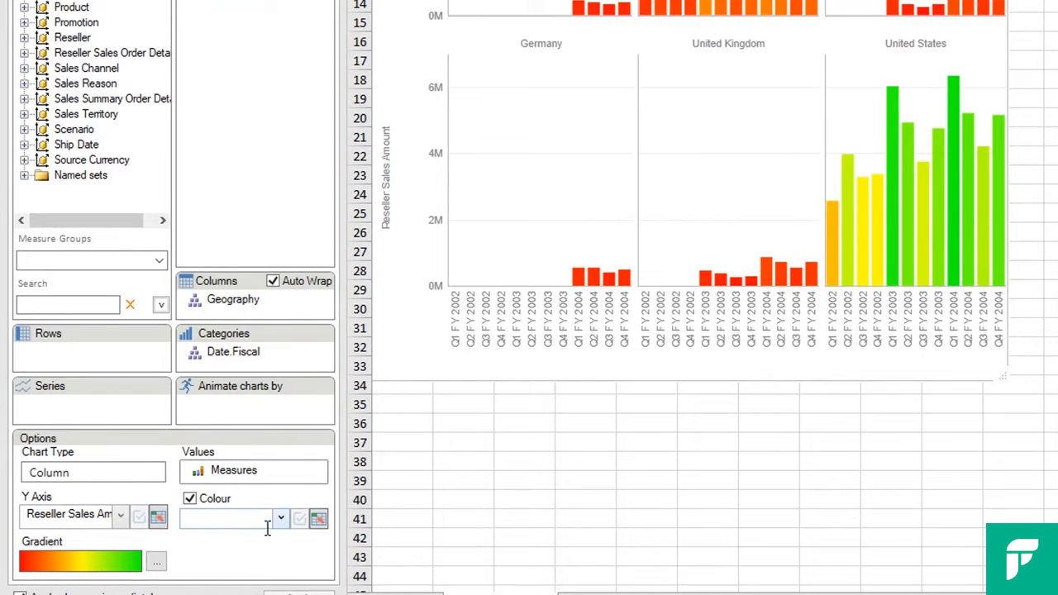
left_click(278, 521)
left_click(196, 450)
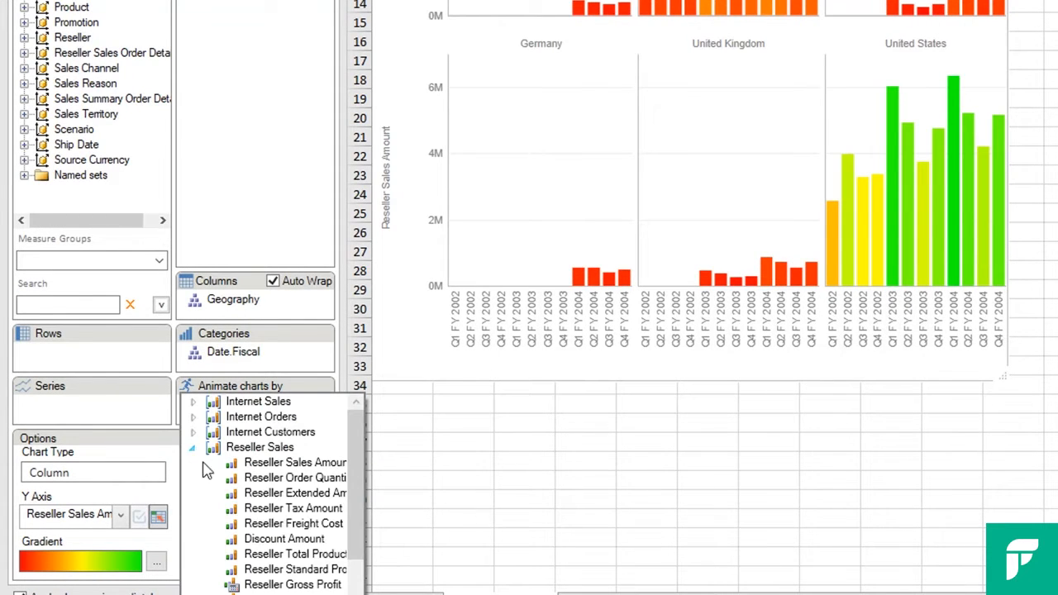
left_click(248, 536)
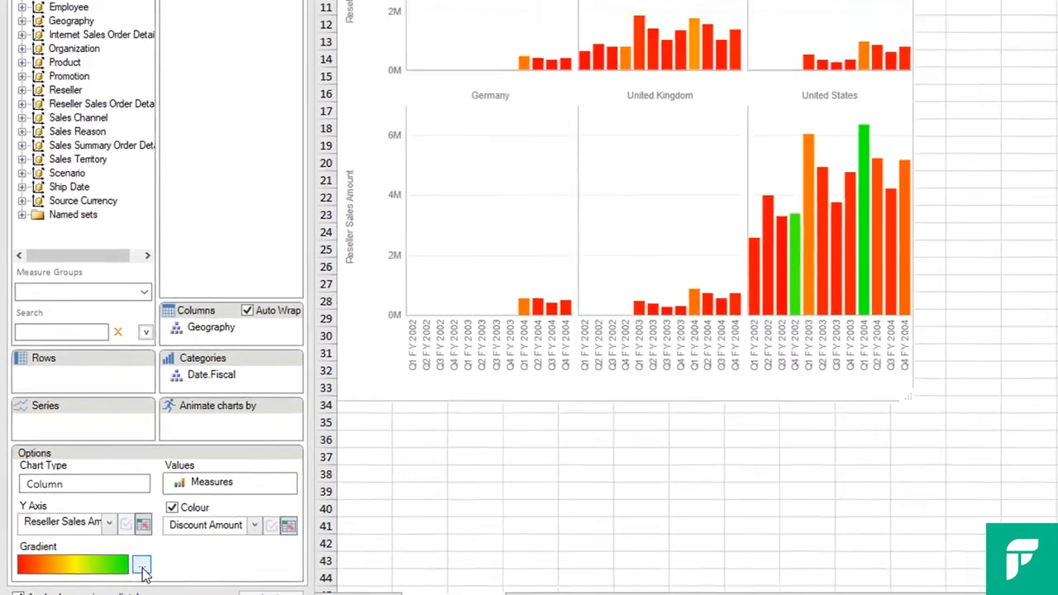
- Switch the colour gradient to Segments with the Excel 1 (Reversed) palette and apply it
left_click(156, 563)
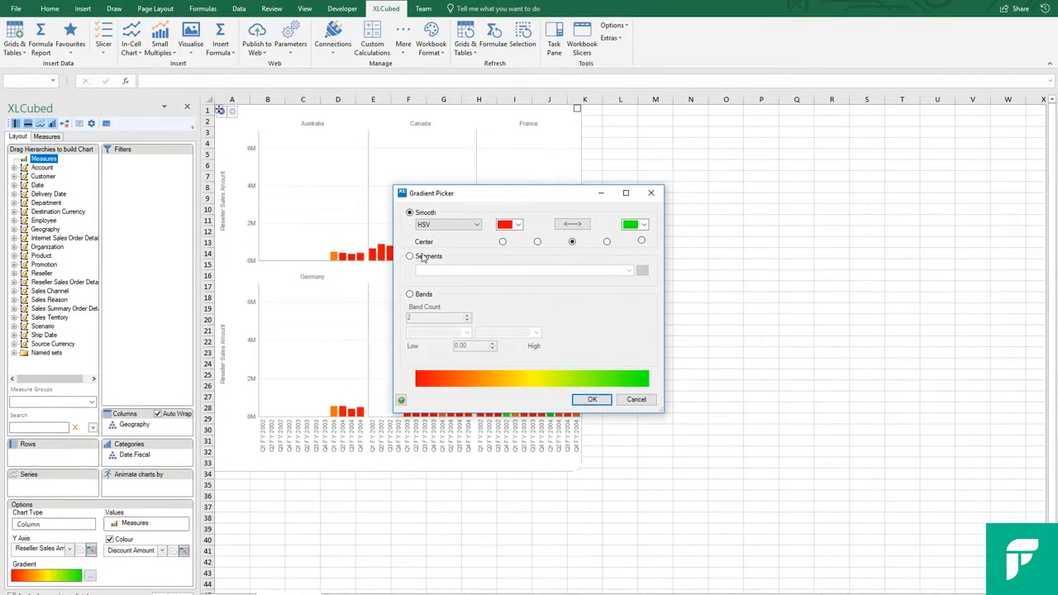
left_click(422, 258)
left_click(629, 271)
left_click(579, 295)
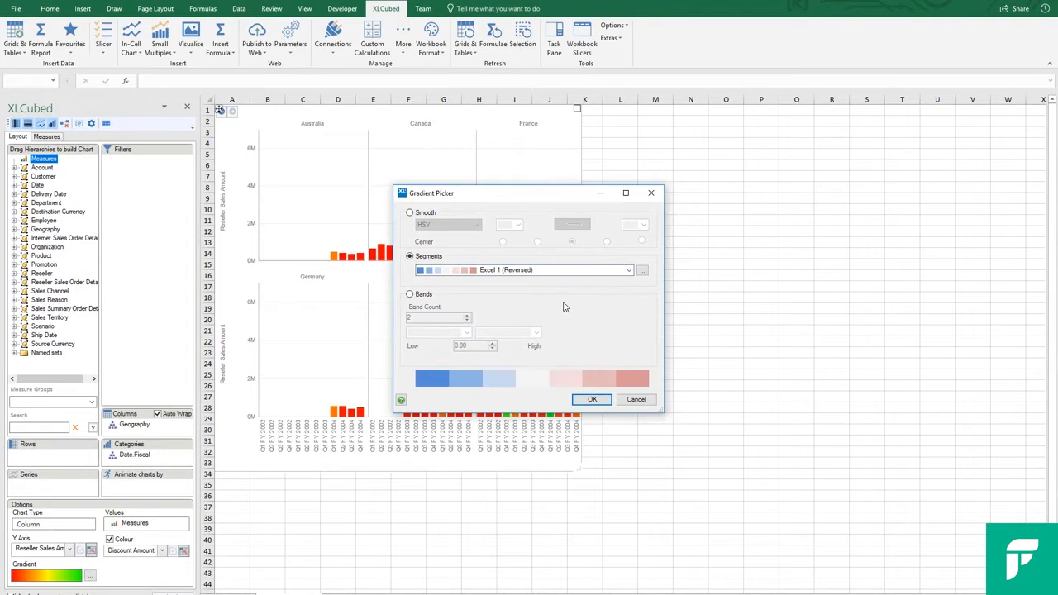
left_click(592, 400)
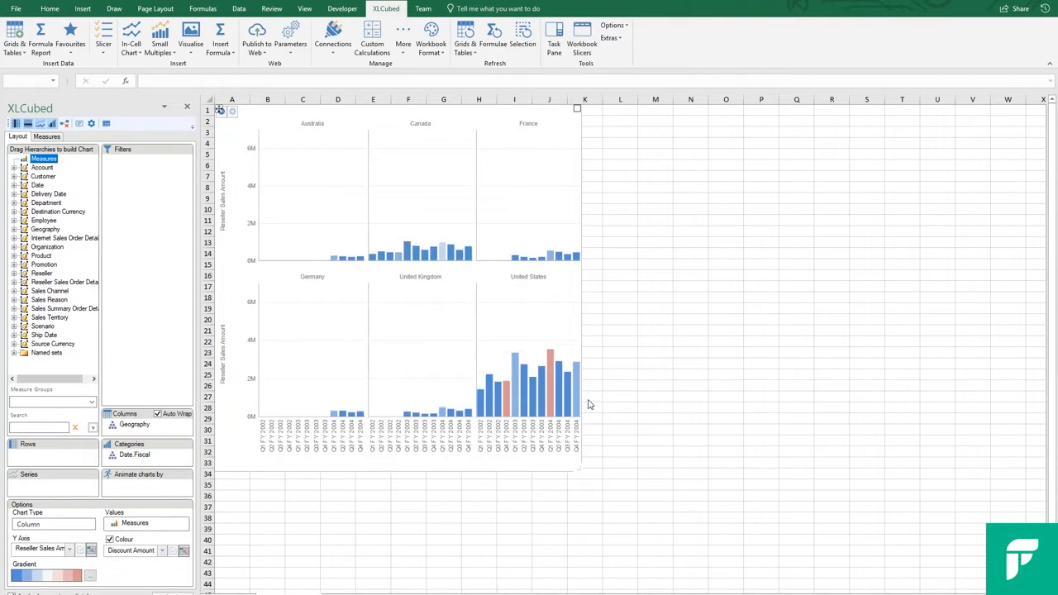
- Set the zoom mode of the Bikes line chart to Slider in its animation properties and apply it
mouse_move(552, 383)
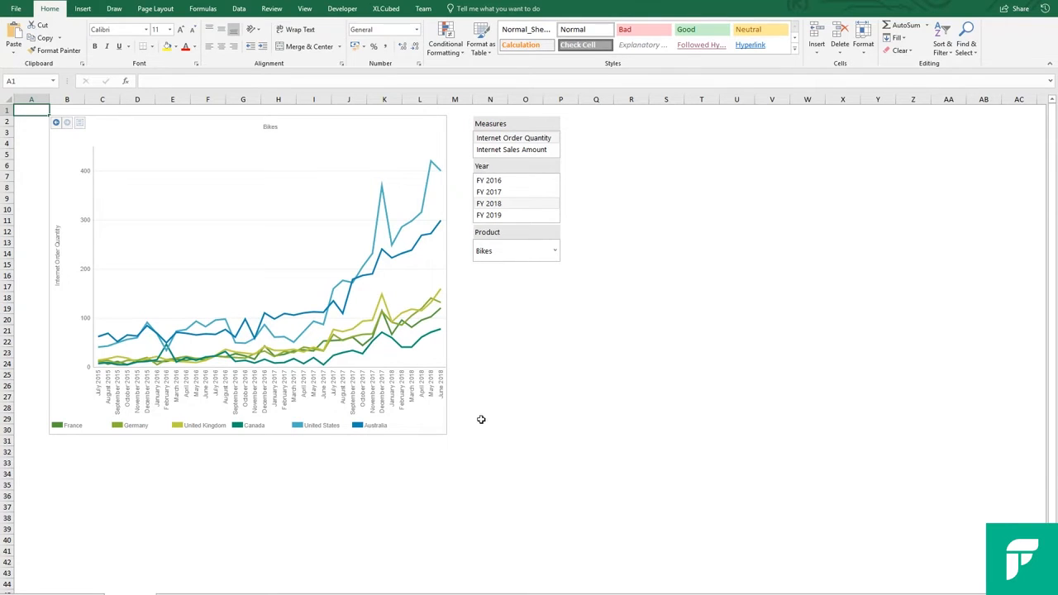
right_click(433, 425)
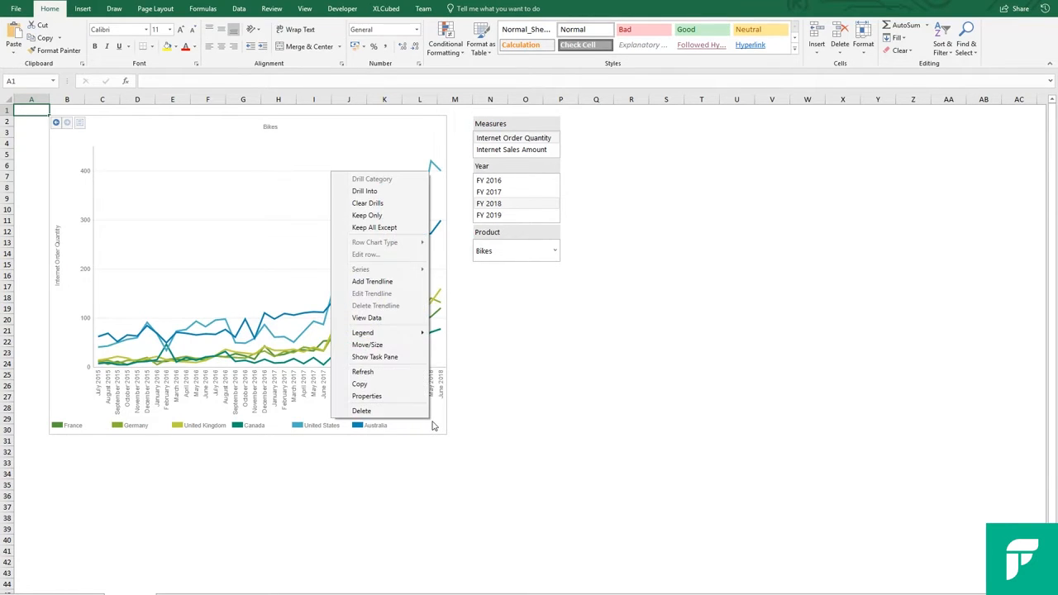
left_click(405, 402)
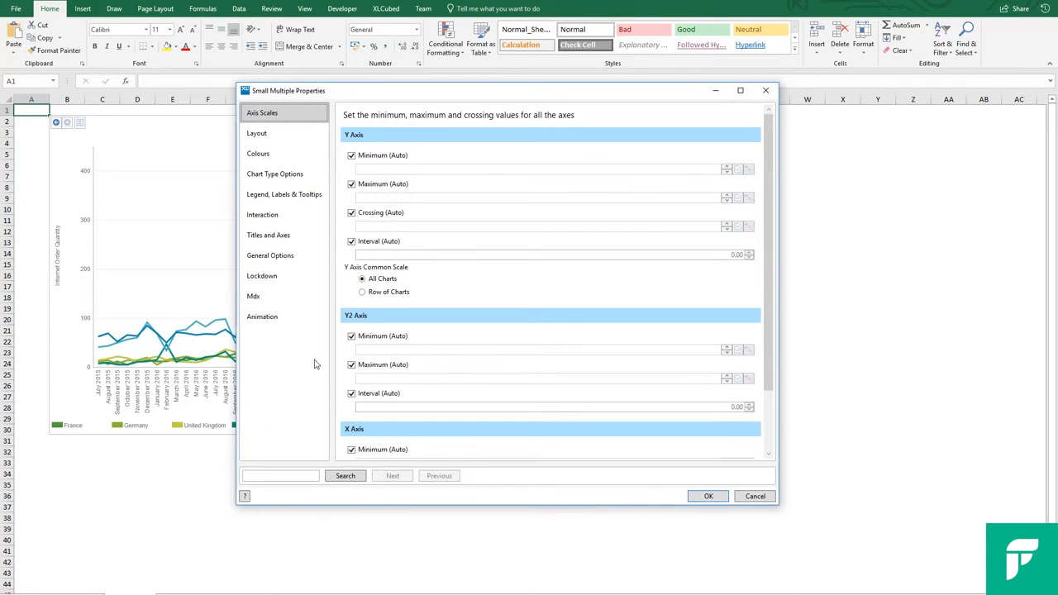
left_click(292, 322)
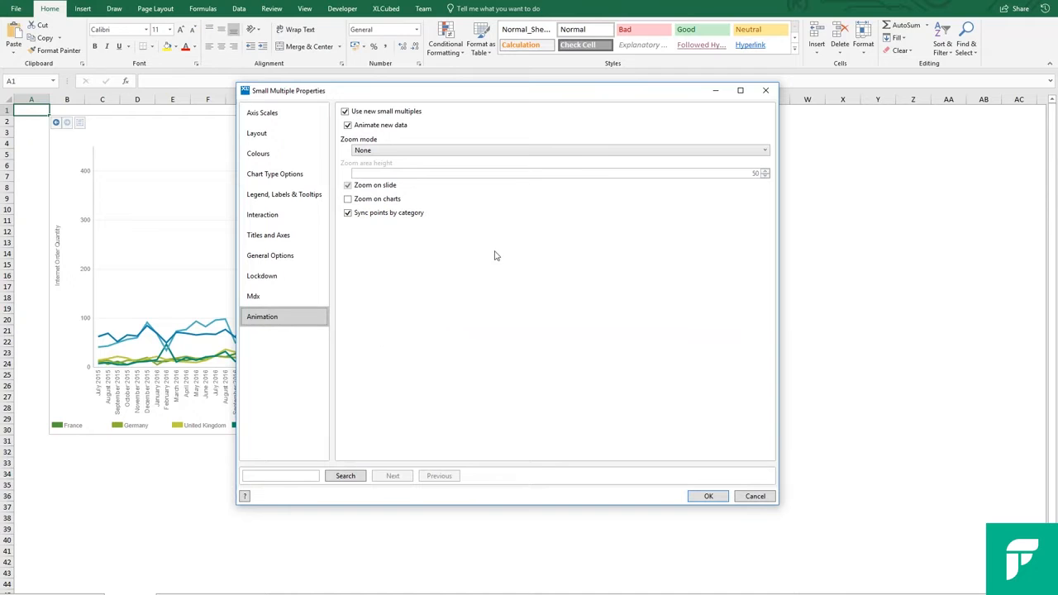
left_click(509, 158)
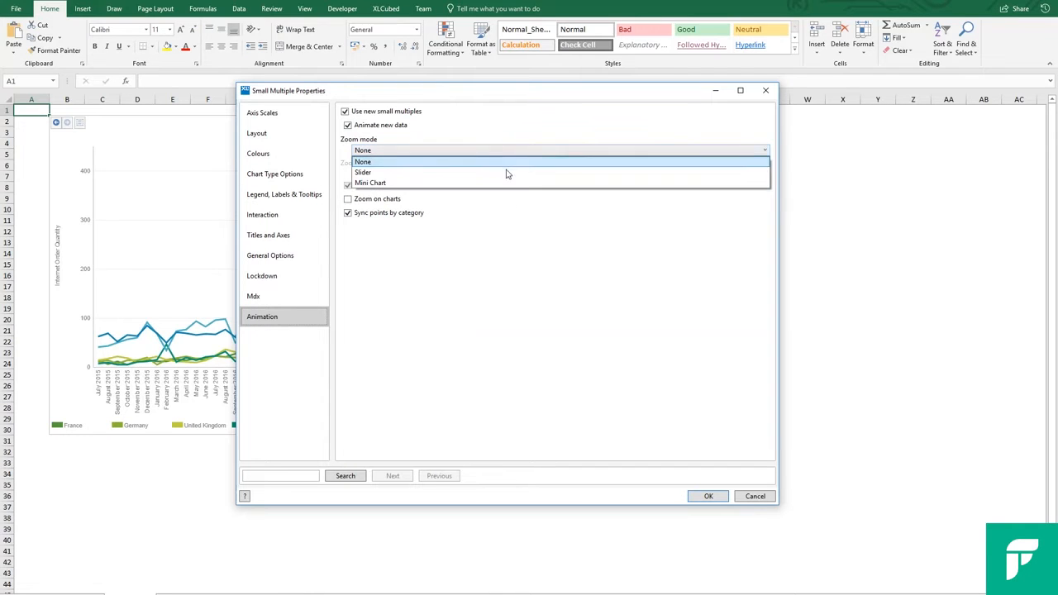
left_click(507, 173)
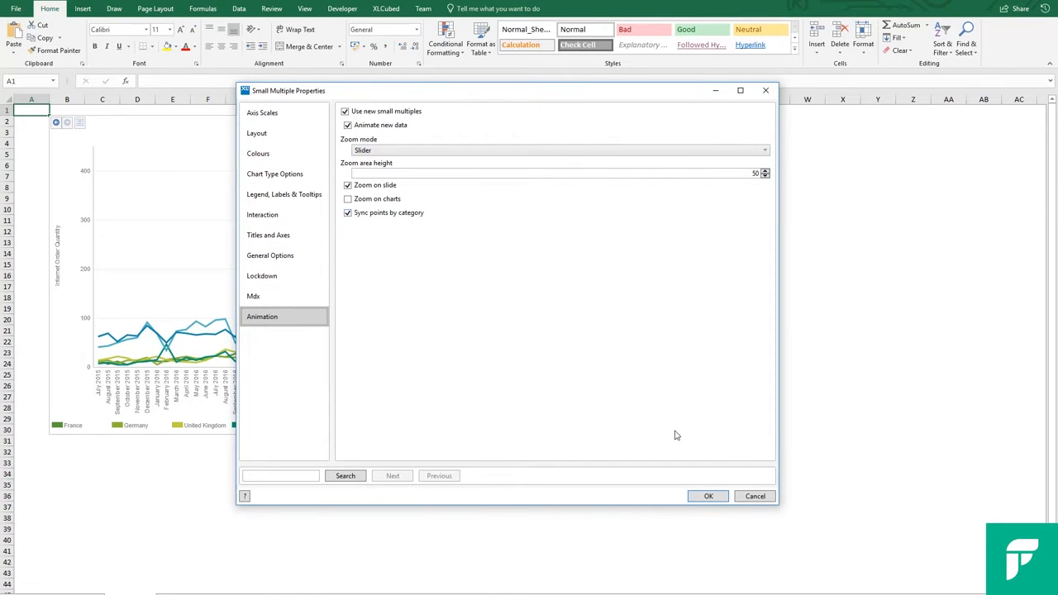
left_click(708, 496)
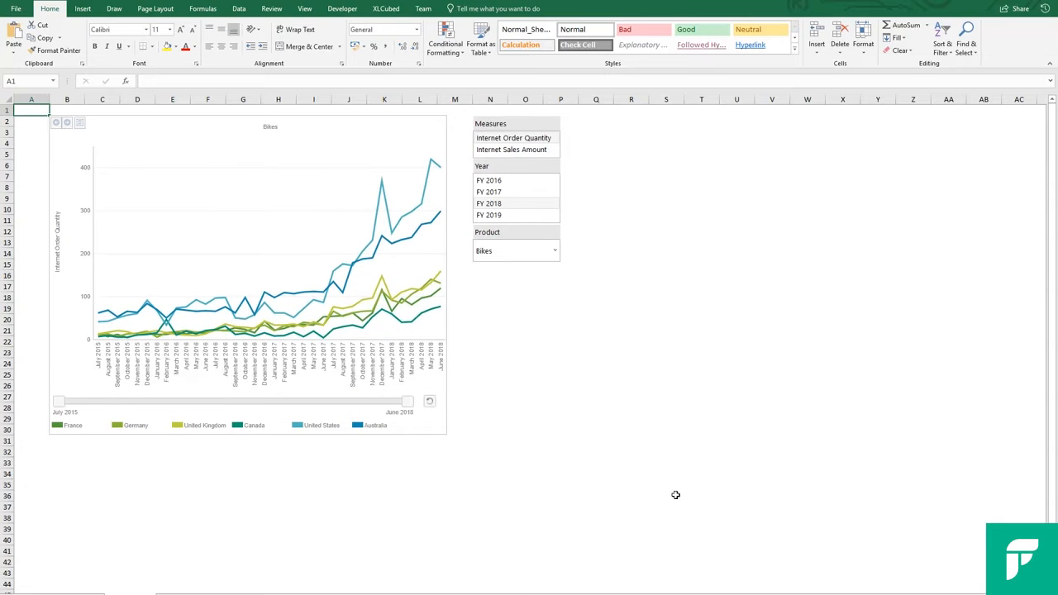
- Narrow the Bikes chart to June 2017 through April 2018 with the zoom slider and reset it to the full period
left_click_drag(59, 401, 200, 403)
left_click_drag(407, 402, 347, 403)
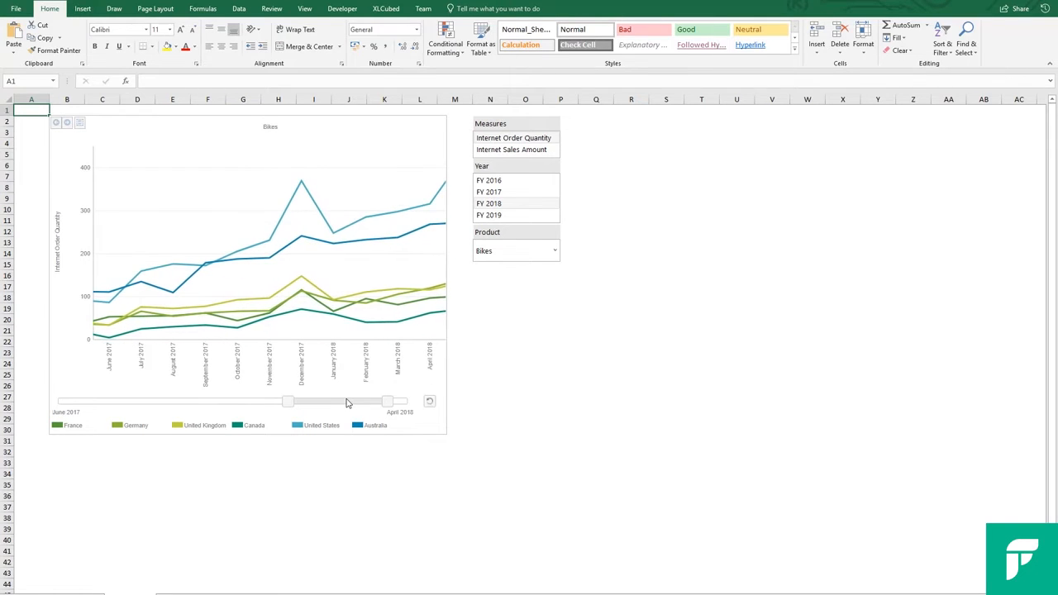
left_click(428, 401)
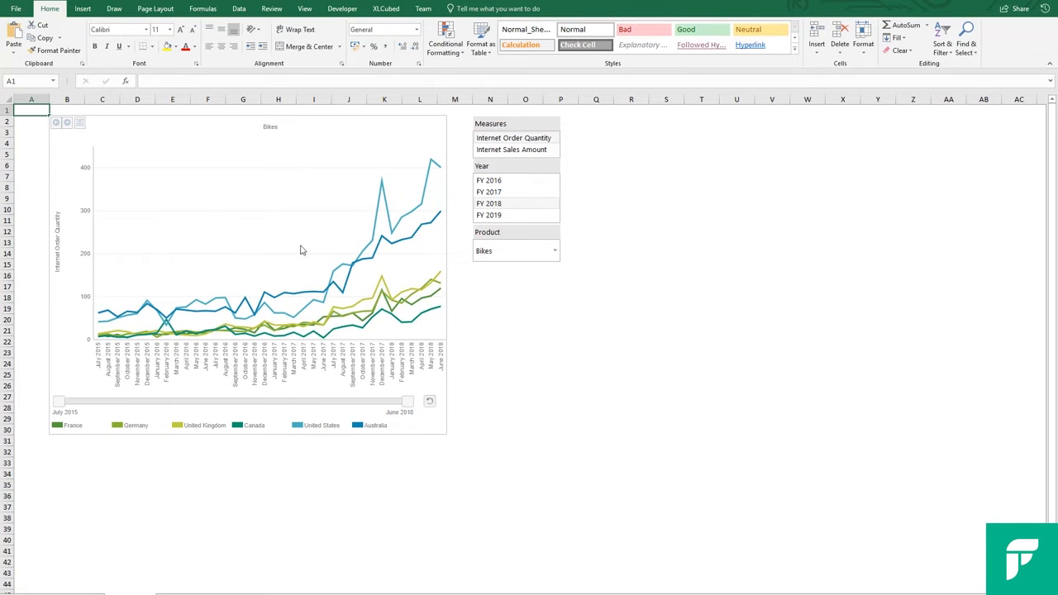
- Drill the Bikes chart into its subcategories and narrow all the resulting charts to August through December 2017 with the zoom slider
double_click(285, 214)
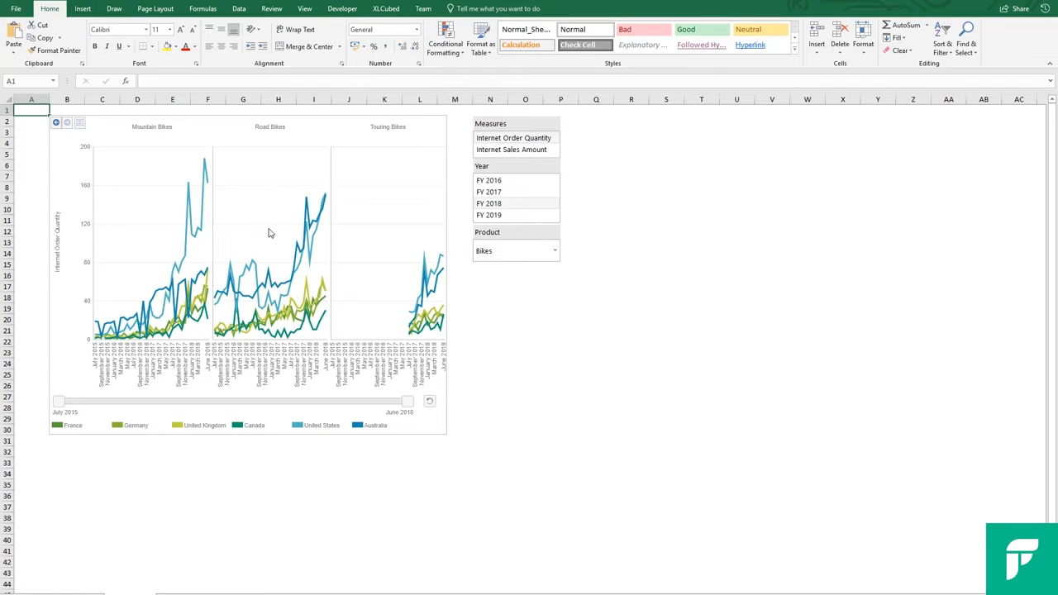
left_click_drag(60, 405, 328, 405)
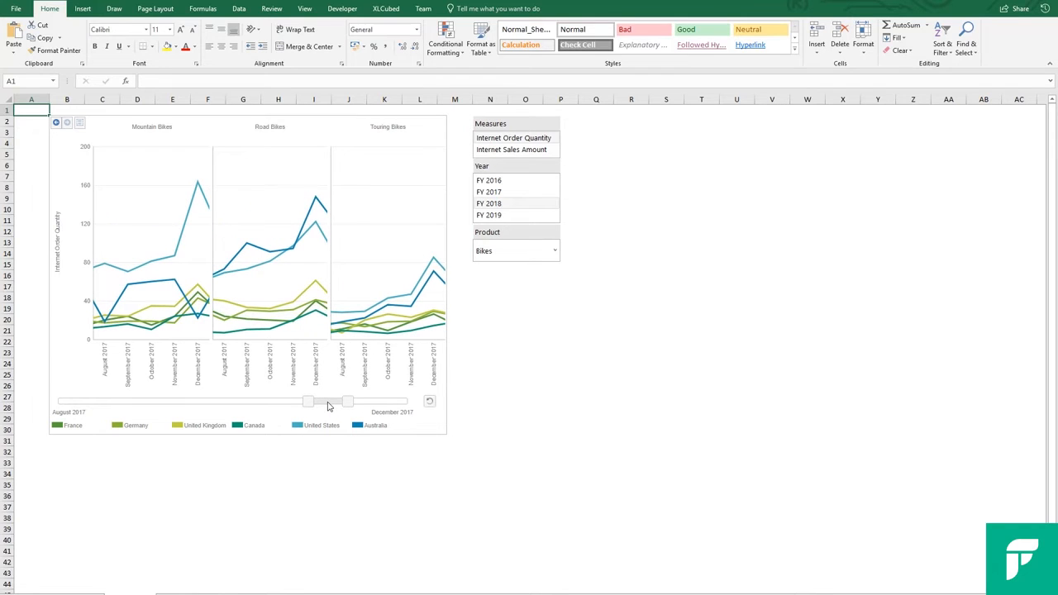
- Enable Zoom on charts in the animation properties and zoom directly within the Touring Bikes chart
right_click(425, 422)
left_click(401, 395)
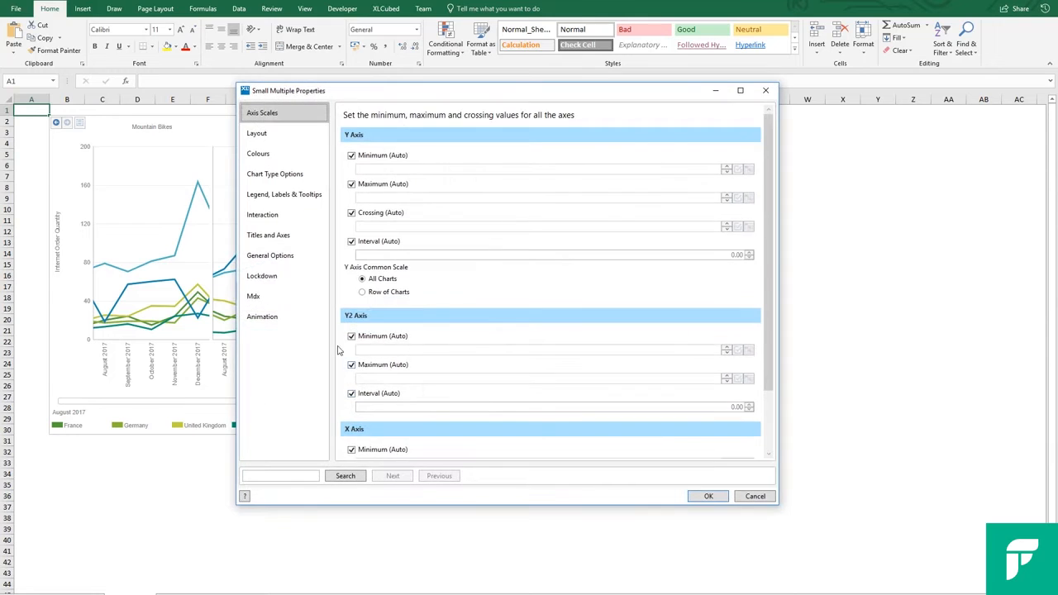
left_click(320, 321)
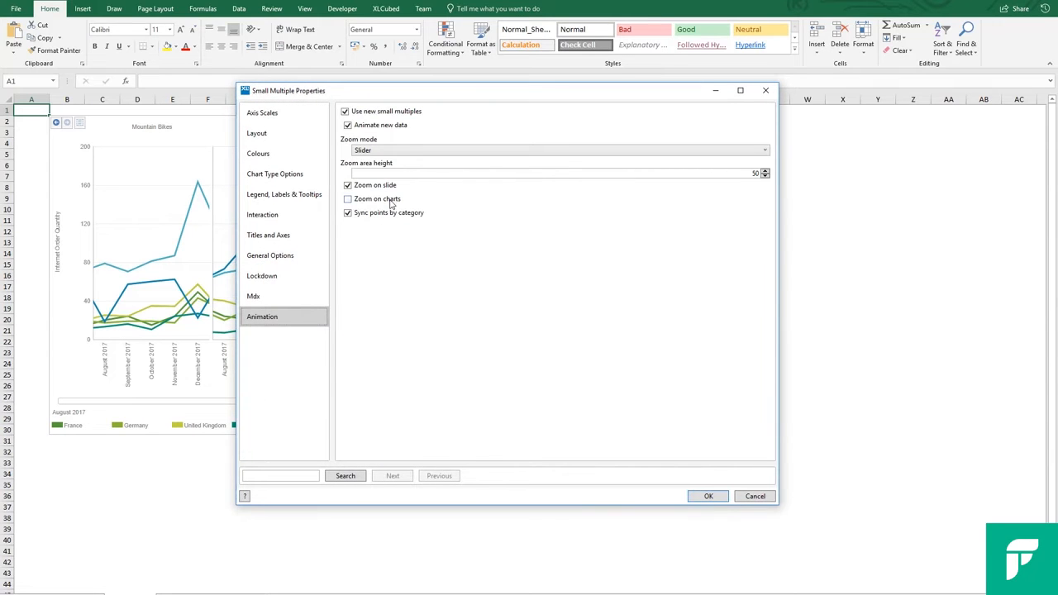
left_click(705, 496)
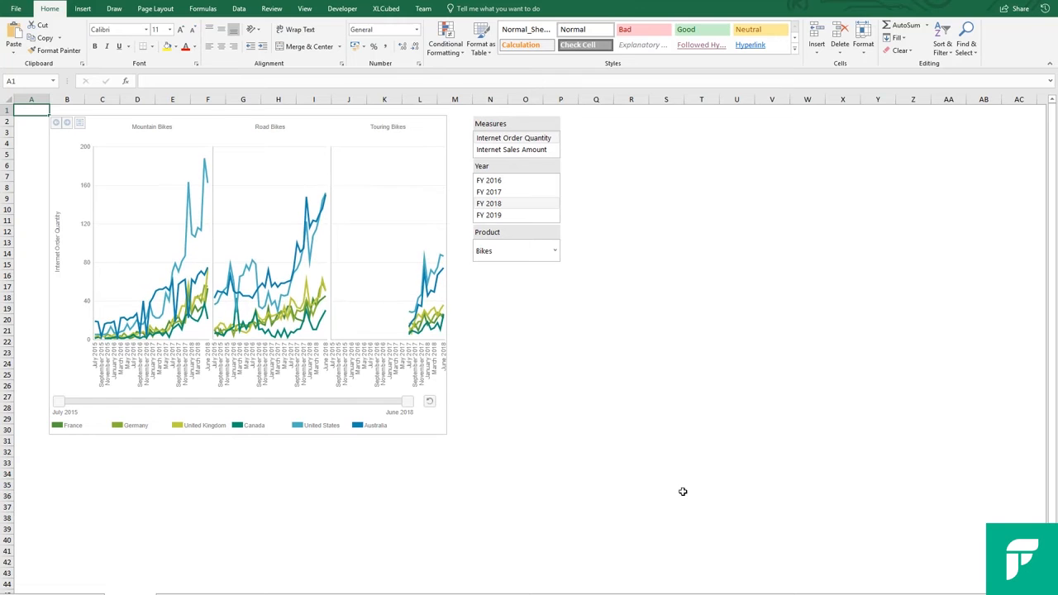
left_click_drag(405, 223, 383, 234)
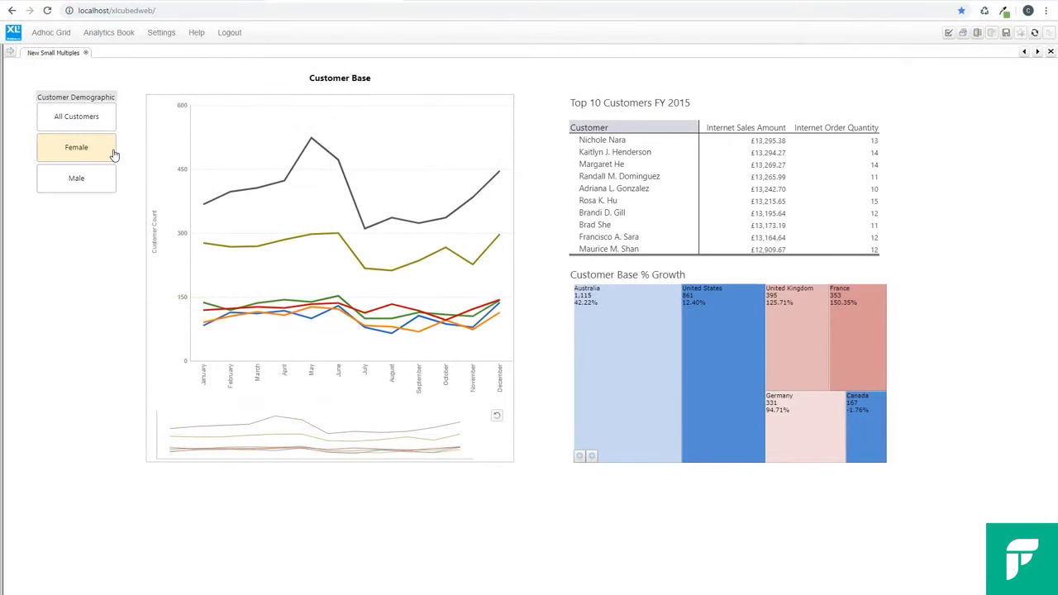
- Filter the web report's Customer Base chart by Female and Male, zoom to March through November in its mini chart, and shift that range earlier
left_click(114, 154)
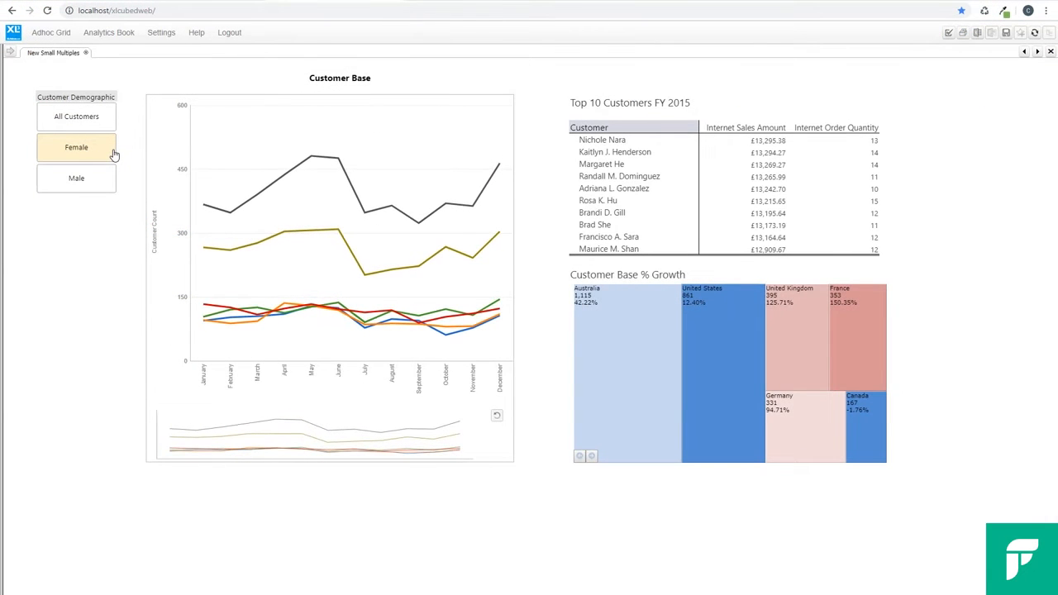
left_click(106, 179)
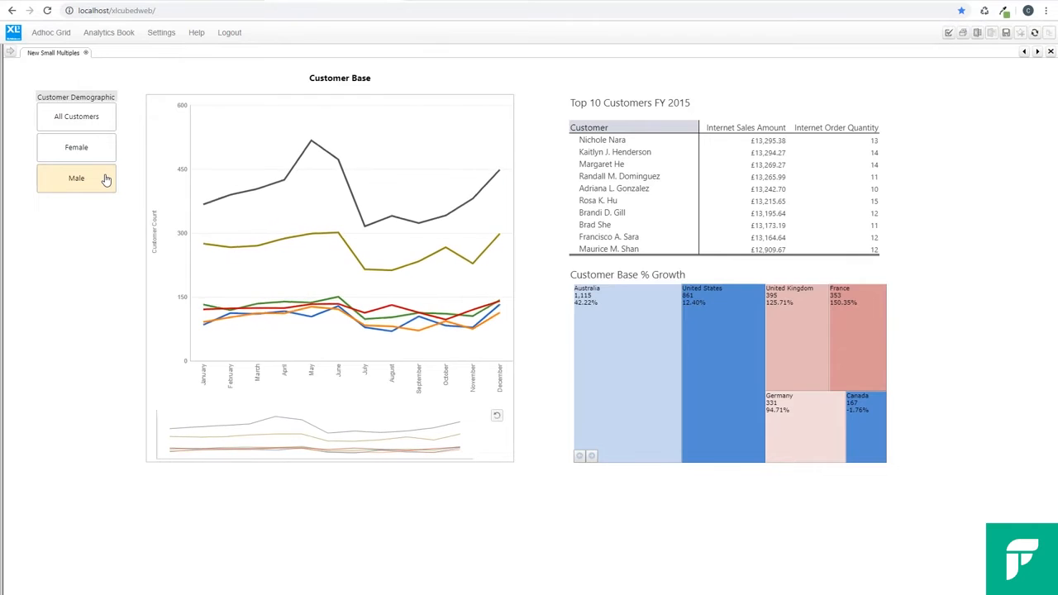
left_click_drag(221, 429, 428, 456)
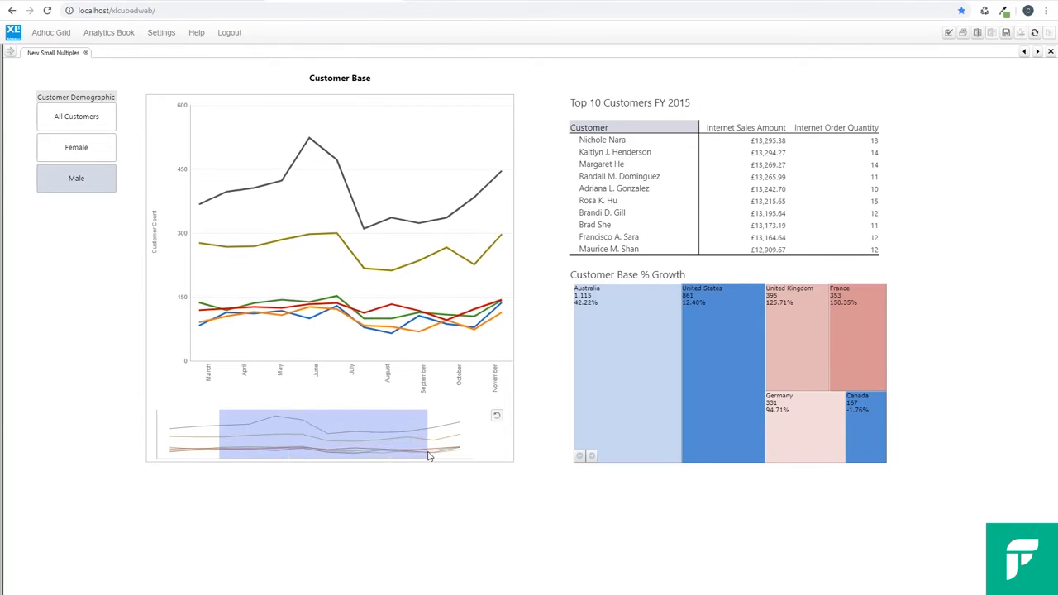
left_click_drag(367, 437, 288, 436)
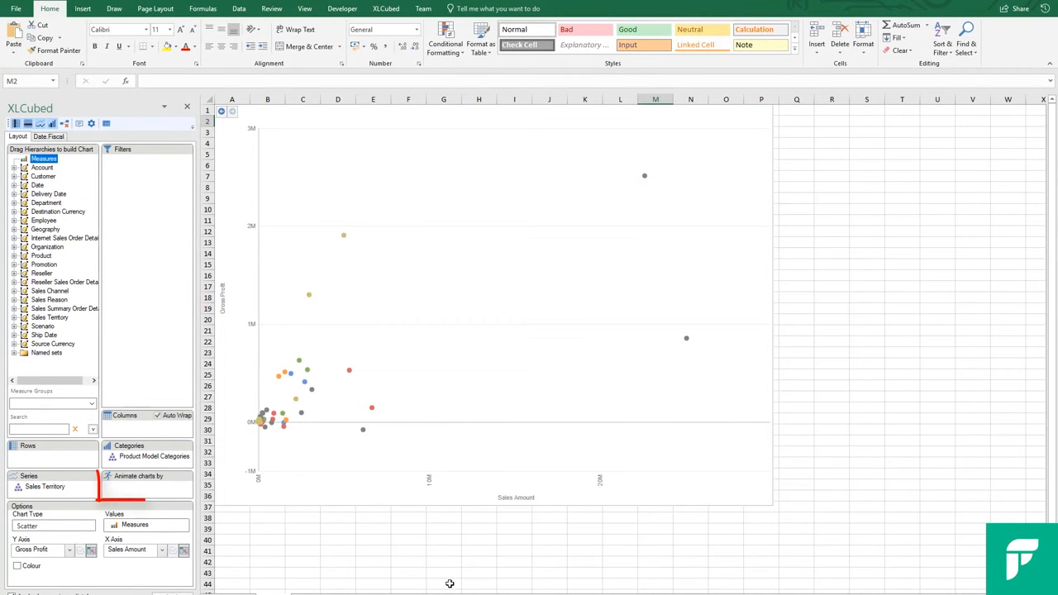
- Animate the scatter chart by the Date.Fiscal hierarchy and choose FY 2018 as its member
left_click(38, 185)
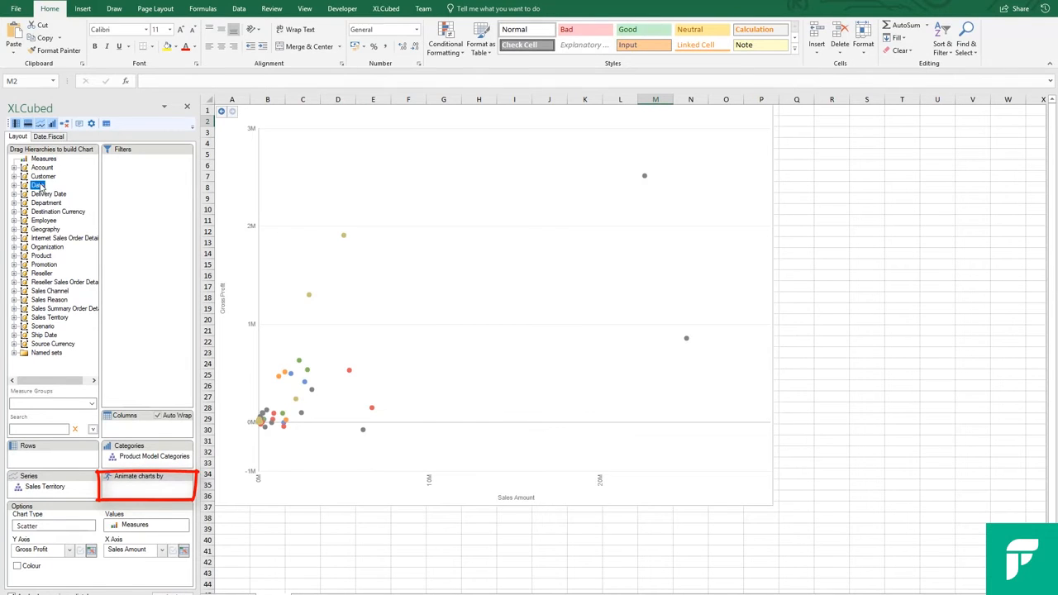
left_click_drag(71, 286, 137, 493)
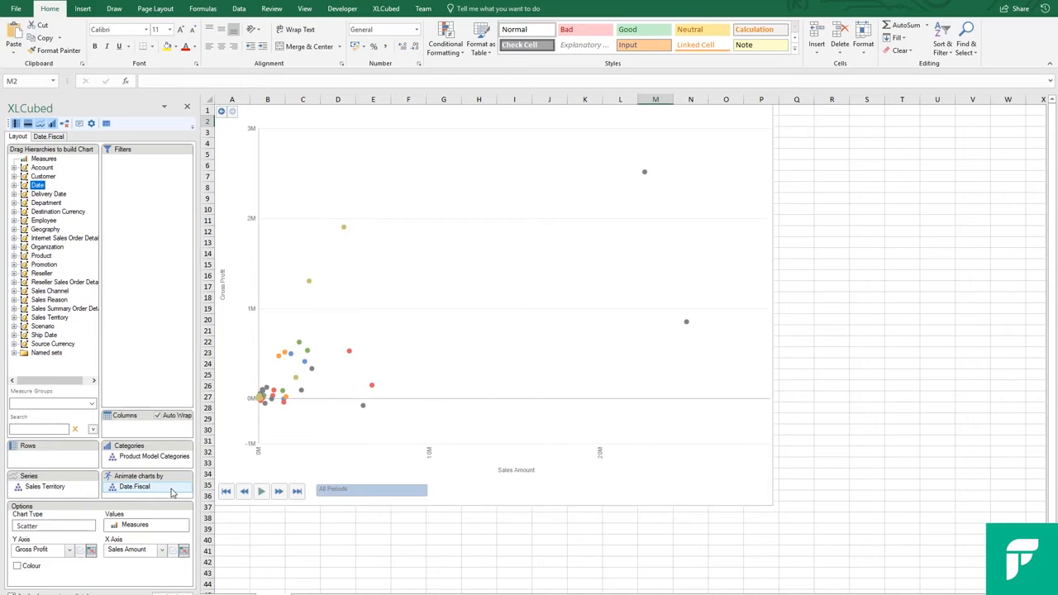
double_click(171, 490)
left_click(18, 195)
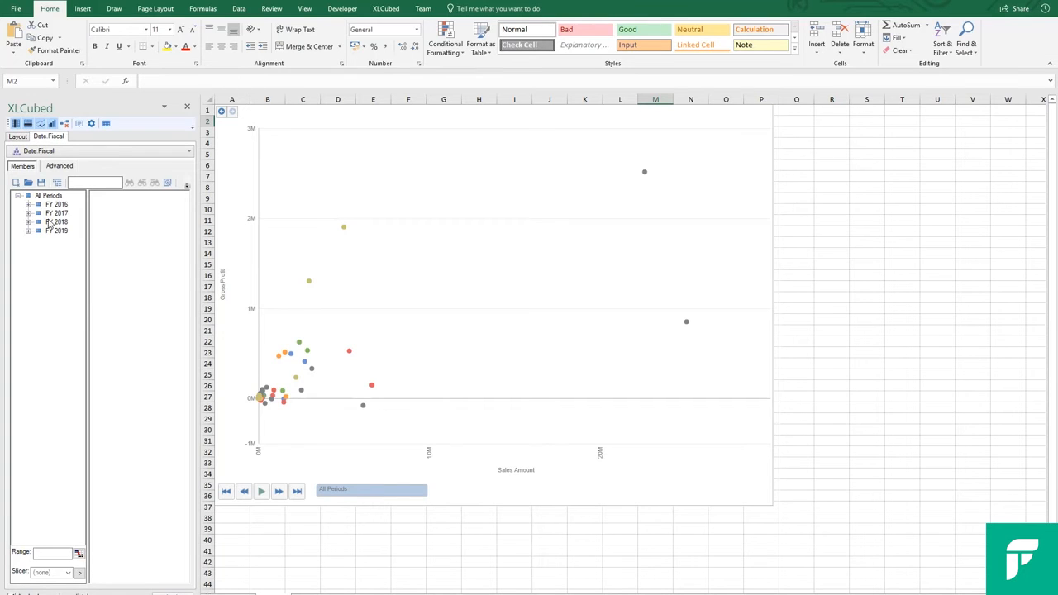
left_click_drag(56, 222, 126, 233)
- Change the FY 2018 animation selection to its descendants at month level and play the chart animation
left_click(160, 197)
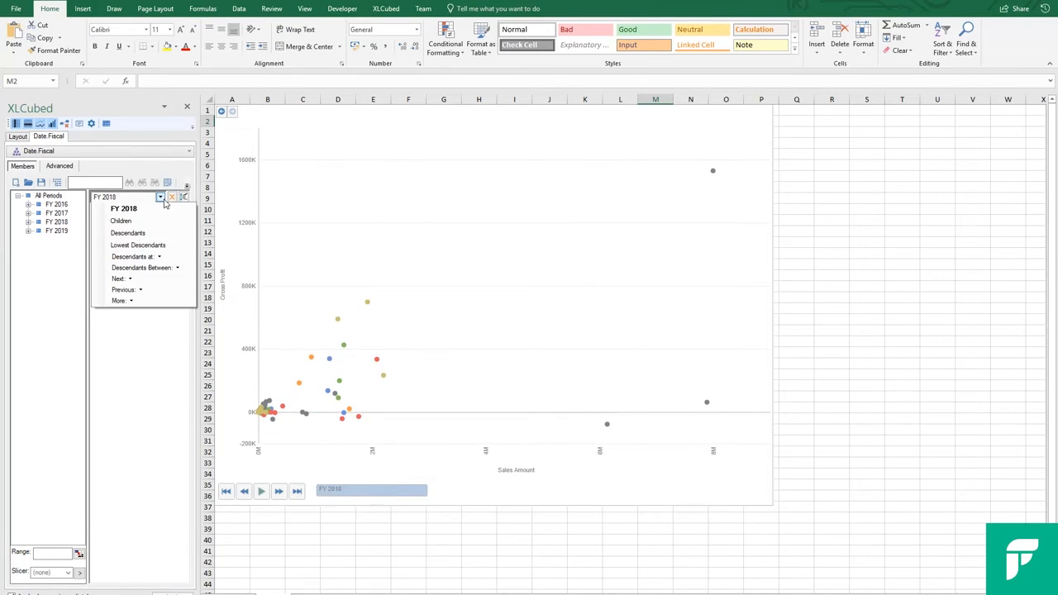
mouse_move(157, 259)
left_click(187, 286)
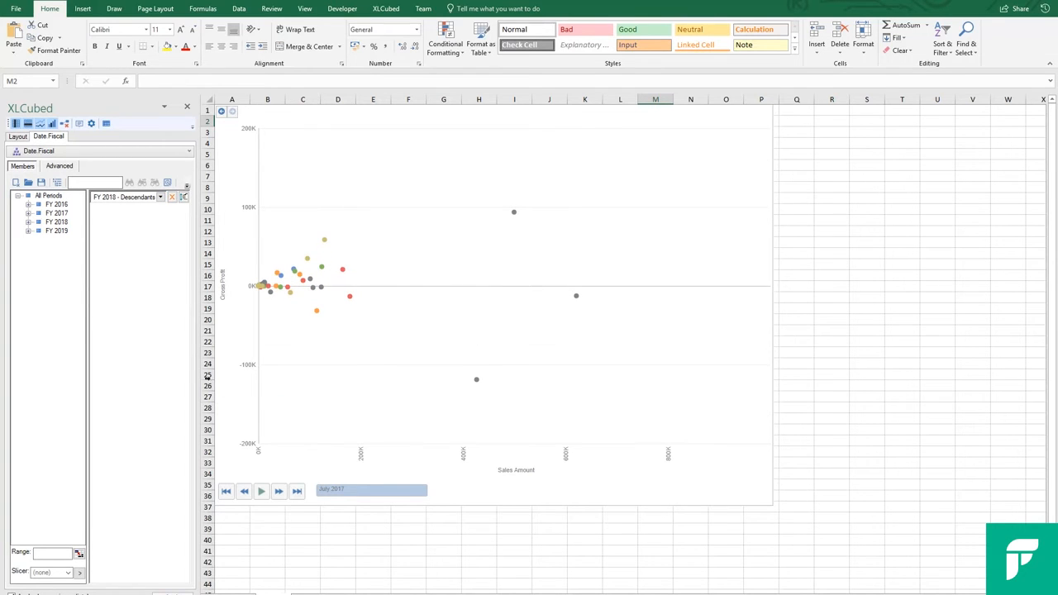
left_click(263, 497)
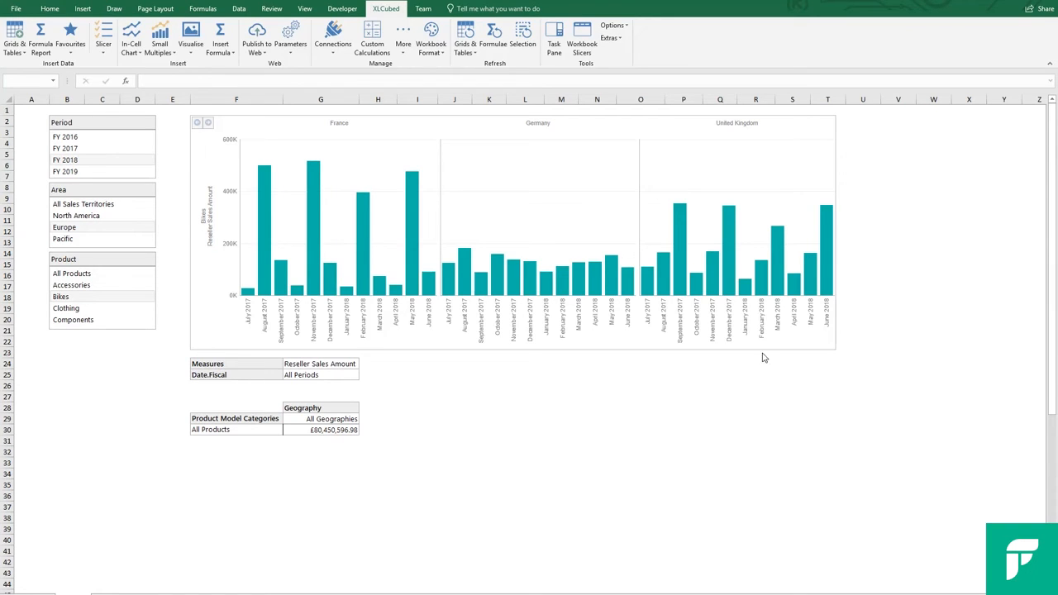
- In the column chart's interaction properties, enable the Category output and direct it to cell V3 of Sheet1
right_click(766, 350)
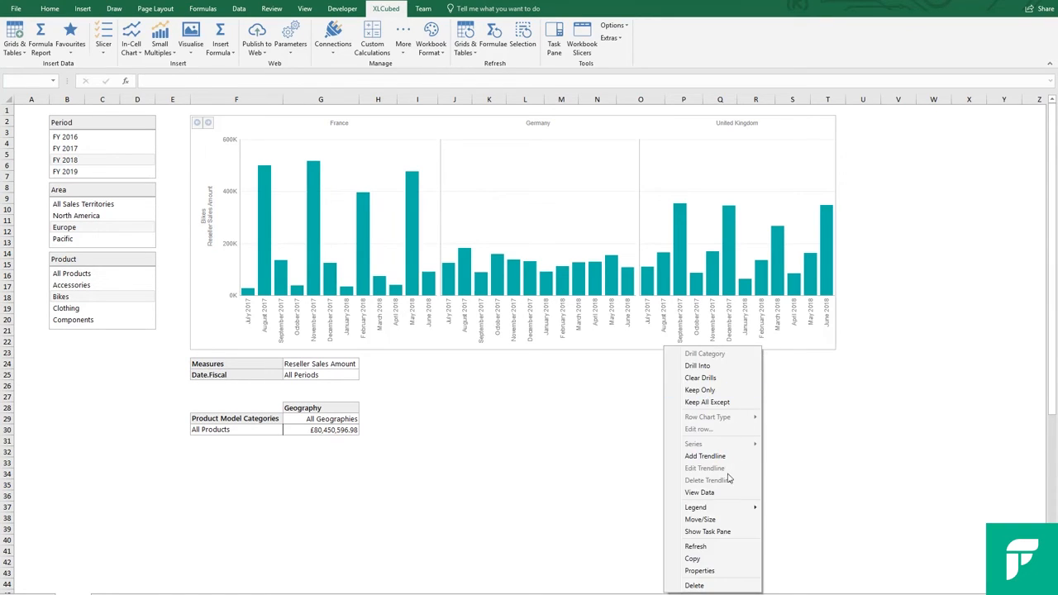
left_click(712, 570)
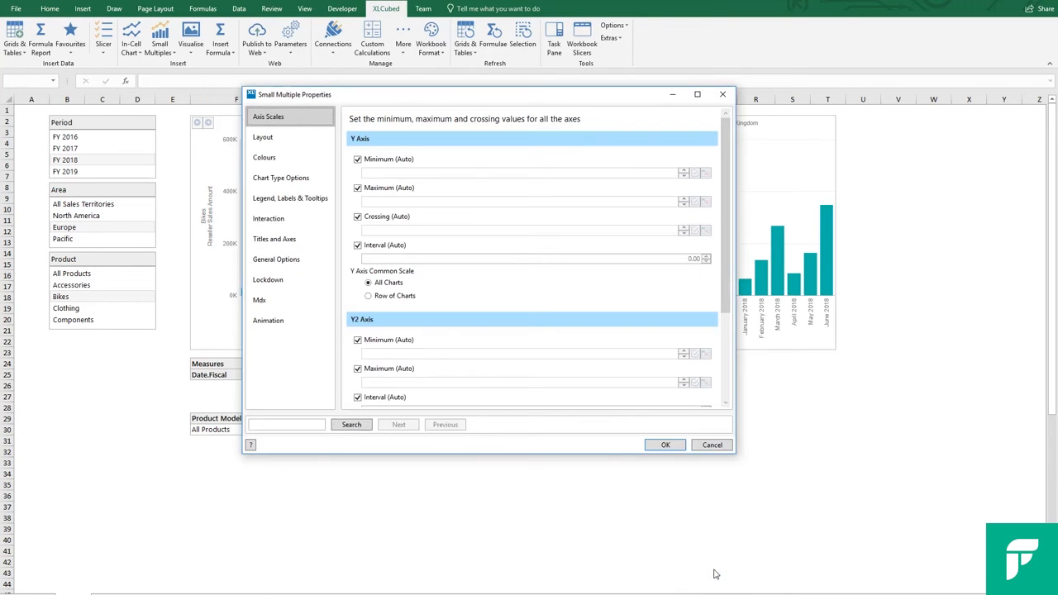
left_click(307, 223)
left_click(382, 160)
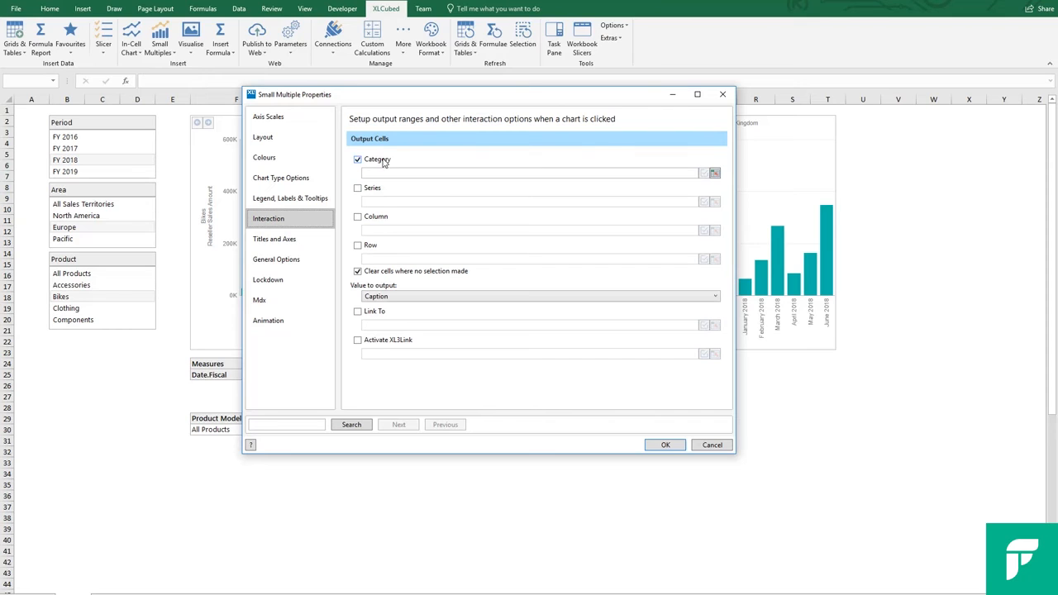
left_click(714, 172)
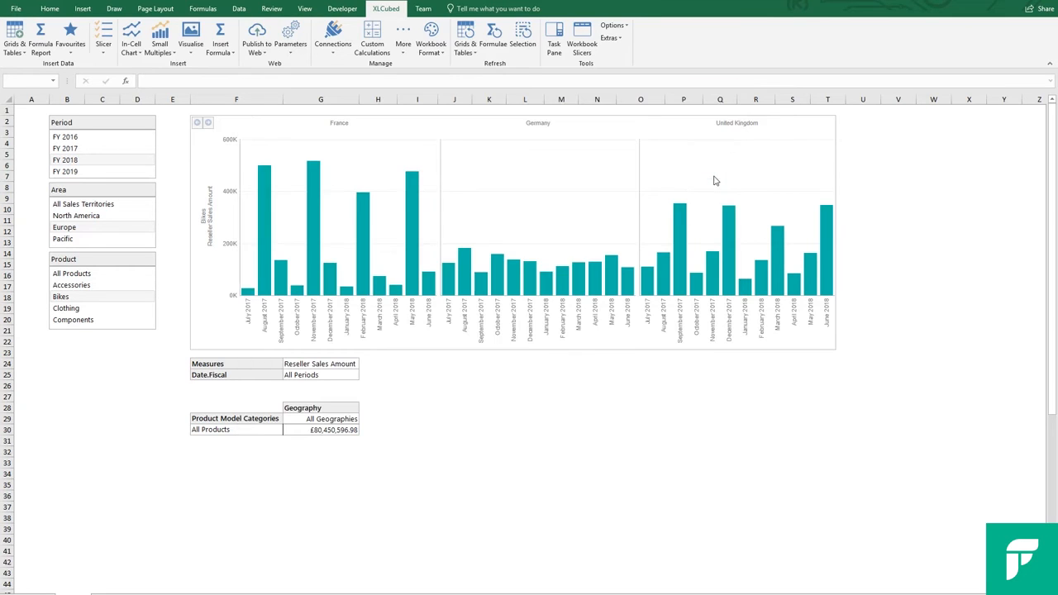
left_click(908, 133)
left_click(531, 320)
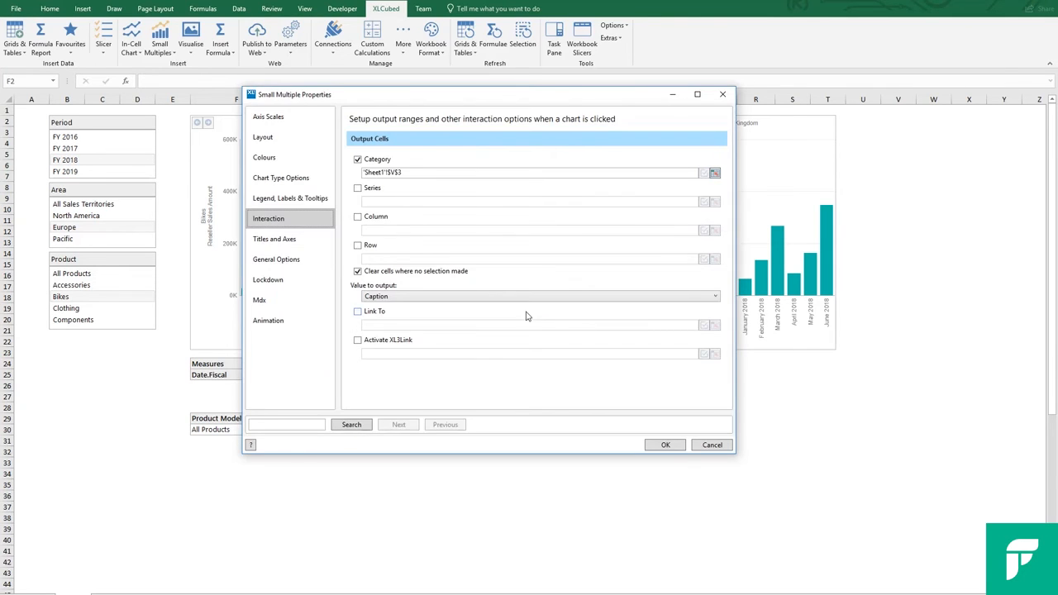
- Enable the Column output for the chart interaction and direct it to cell V4
left_click(379, 217)
left_click(715, 231)
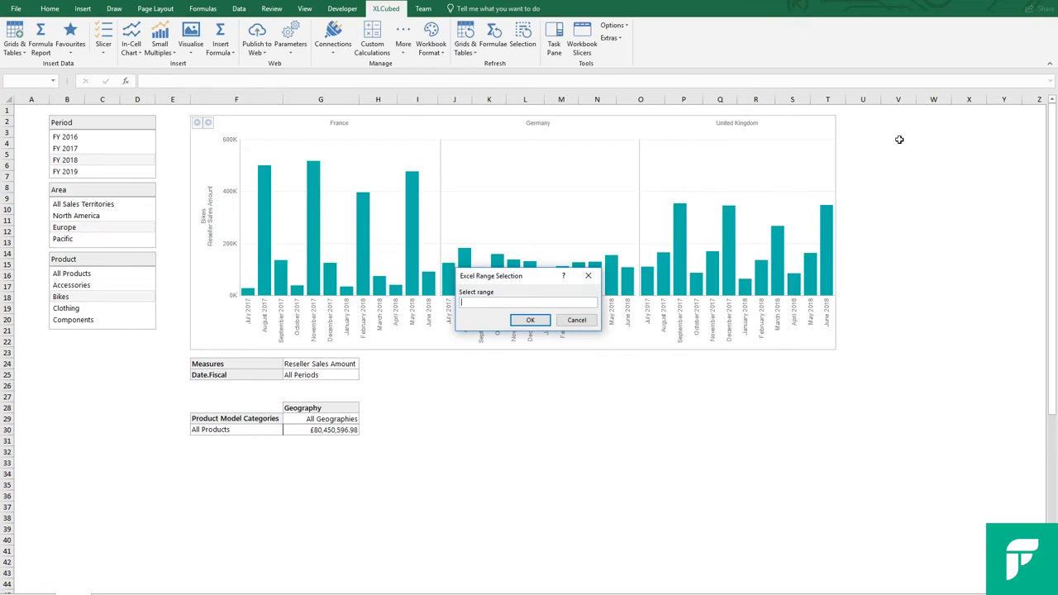
left_click(898, 143)
left_click(539, 322)
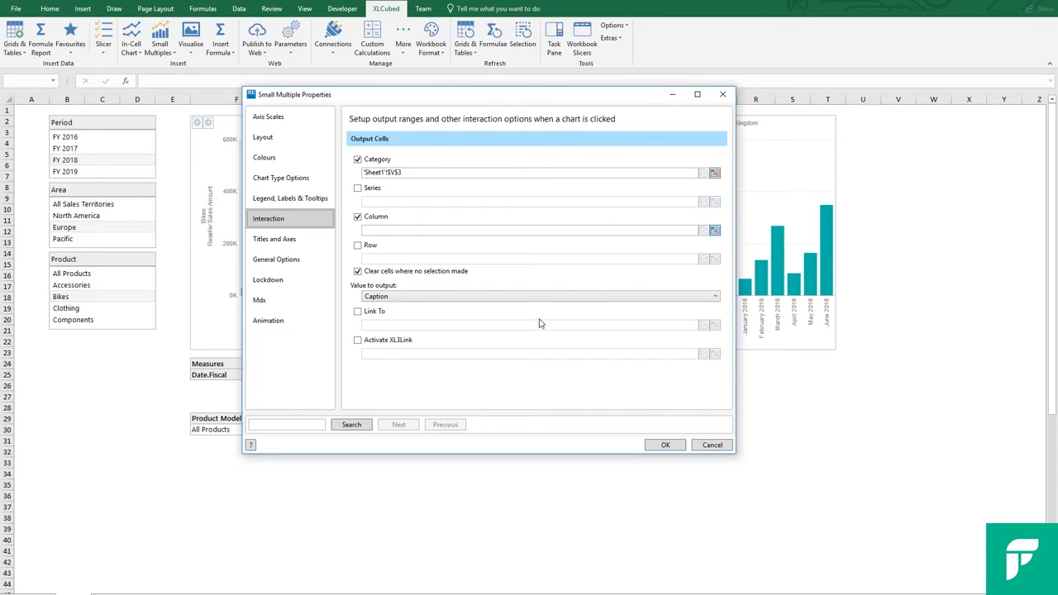
- Enable the Row output, direct it to cell V5, and apply the chart's interaction properties
left_click(368, 246)
left_click(715, 263)
left_click(896, 153)
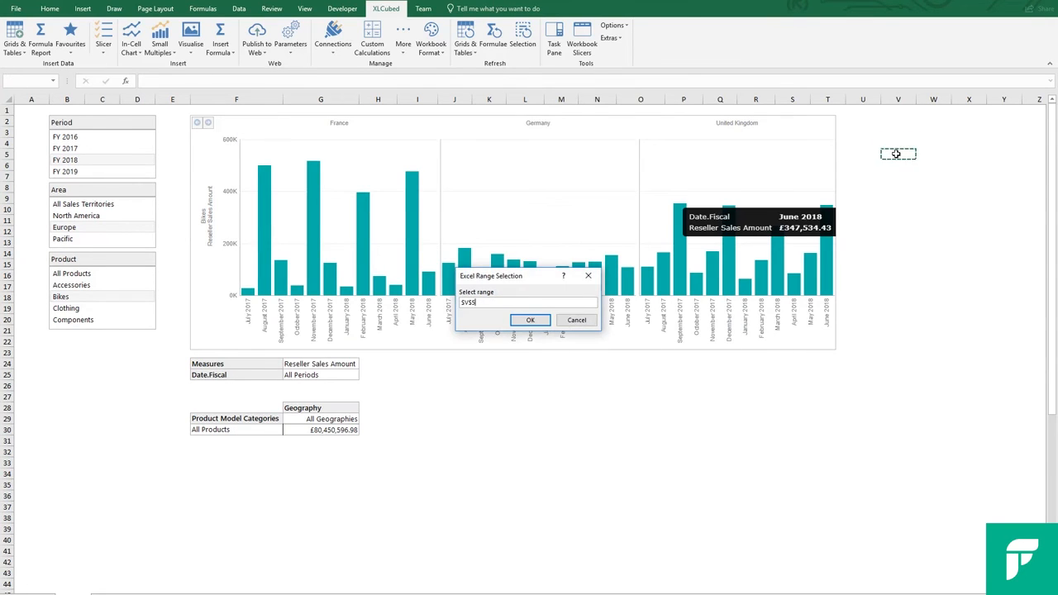
left_click(533, 322)
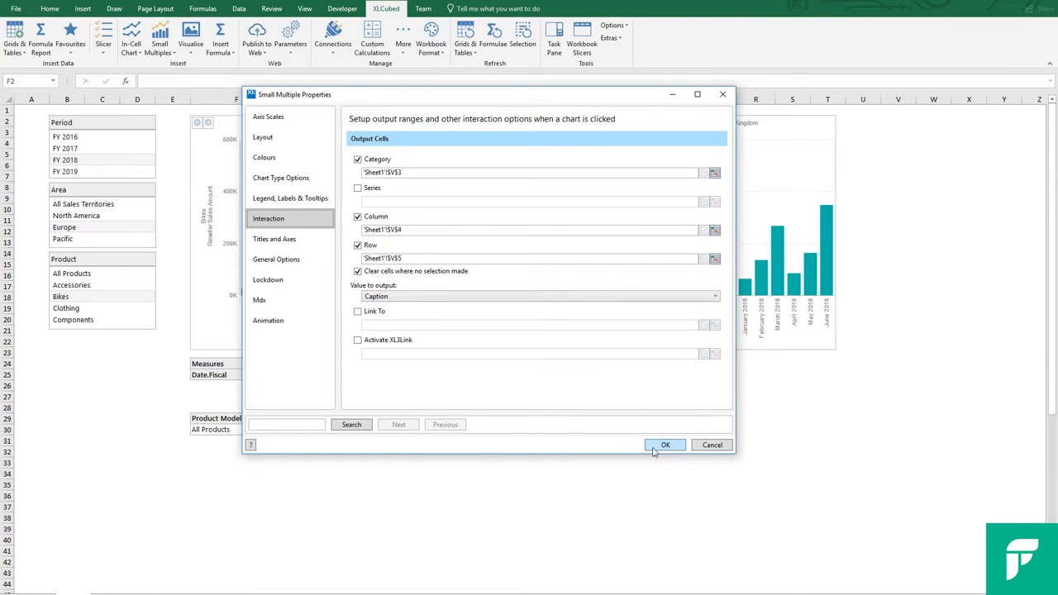
left_click(664, 445)
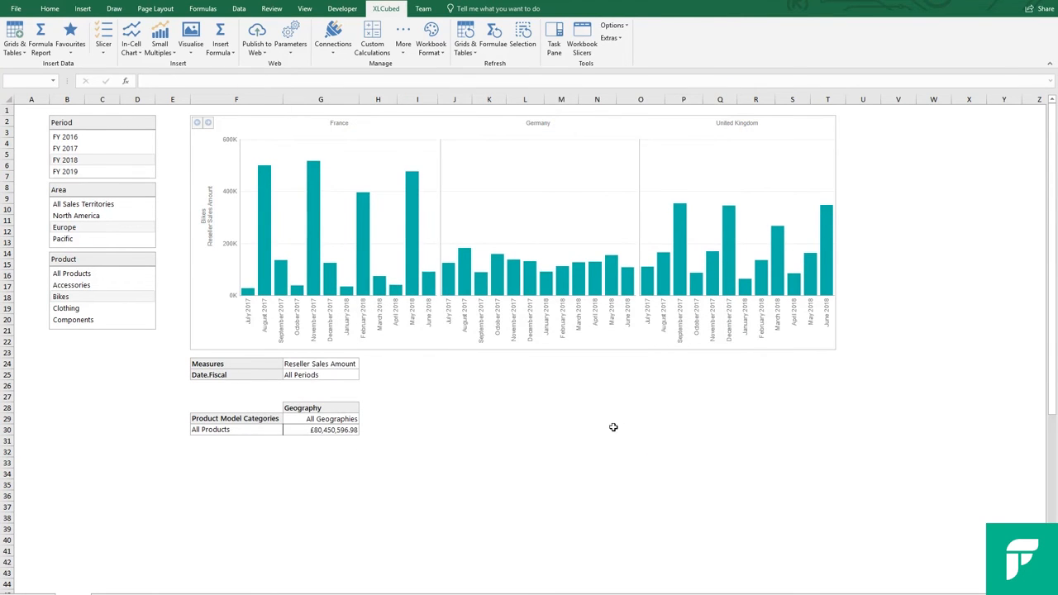
- Test the chart's cell outputs by selecting France's May 2018 column, followed by Germany's August 2017 column
left_click(419, 260)
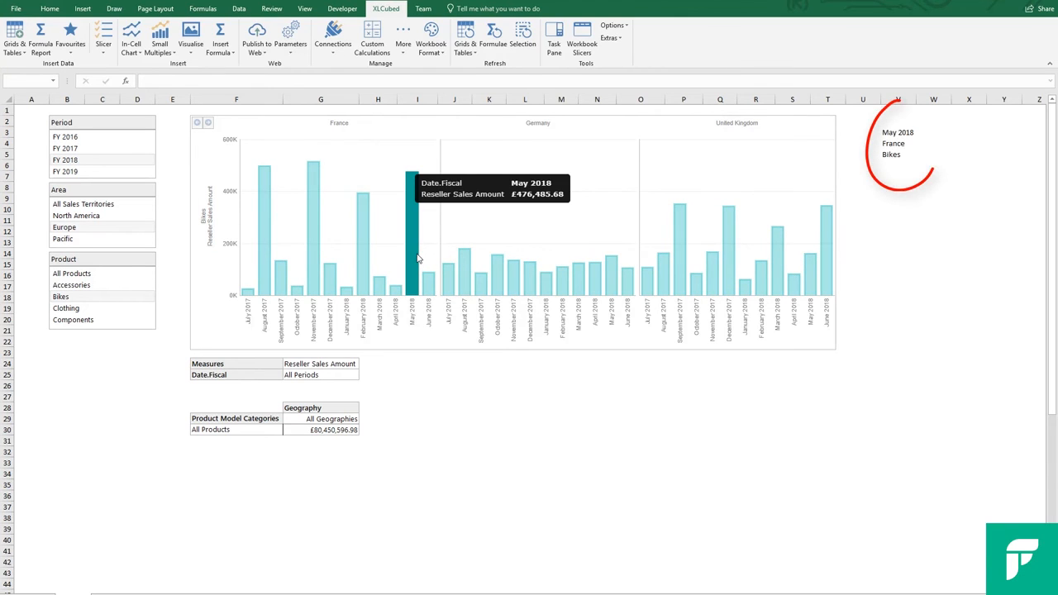
left_click(466, 265)
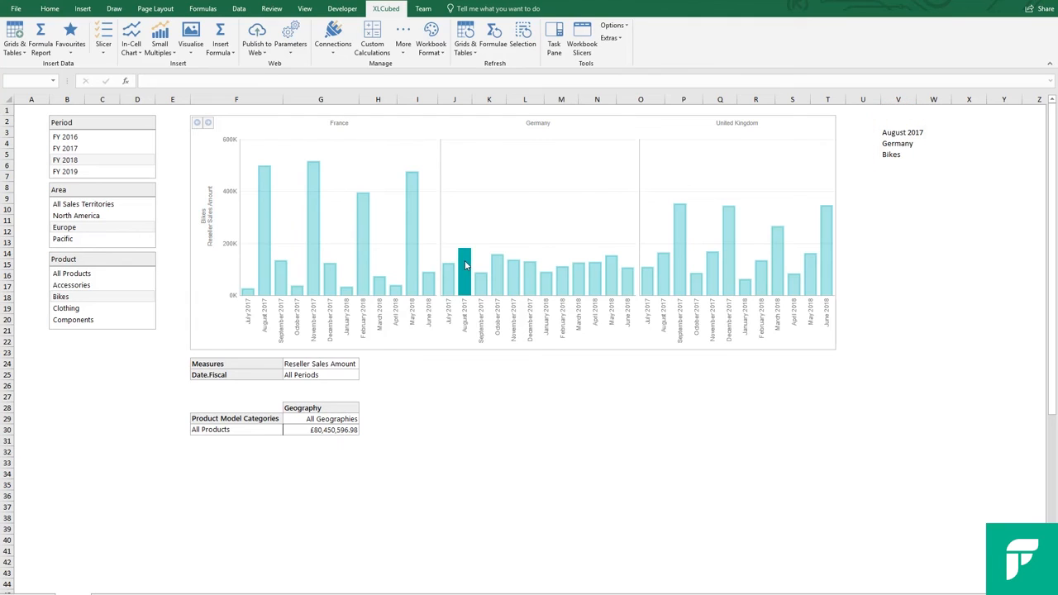
- In the lower grid's design, link the Date.Fiscal filter to cell V3, select the Geography column hierarchy, and apply the design
double_click(333, 429)
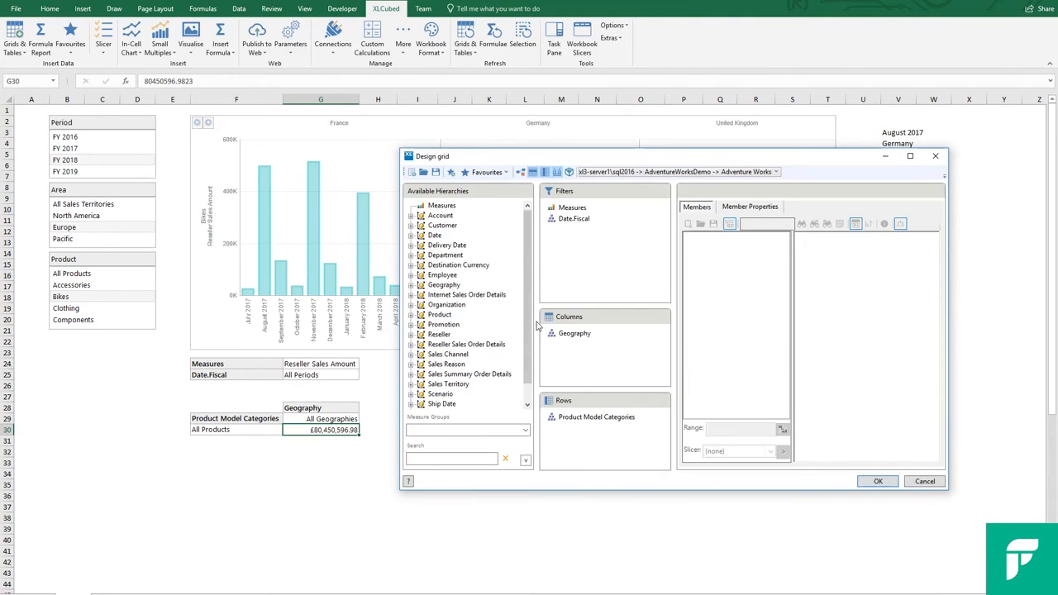
left_click(576, 219)
left_click(781, 428)
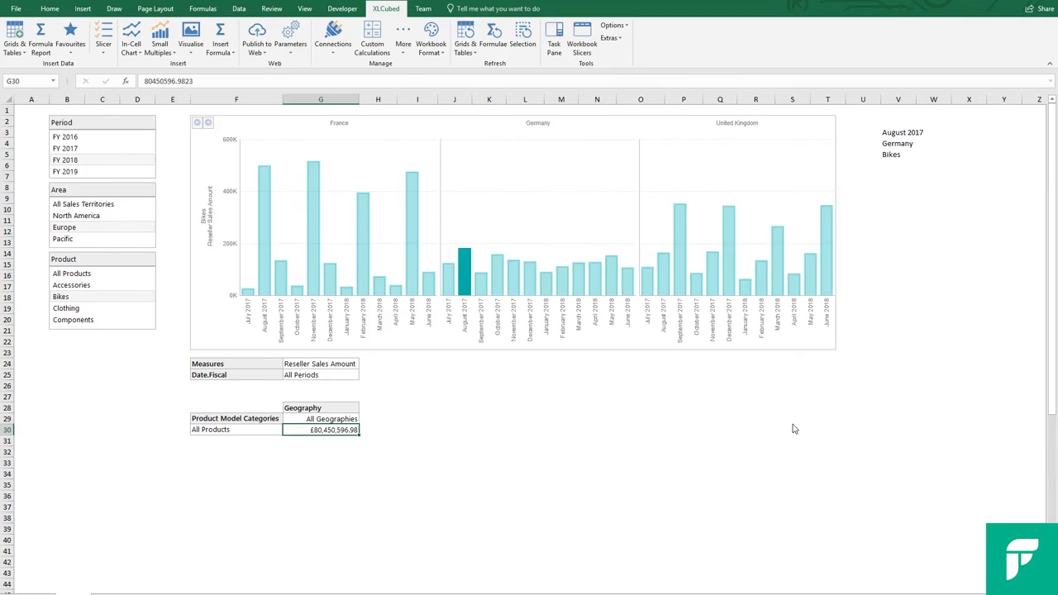
left_click(899, 133)
left_click(530, 320)
left_click(576, 333)
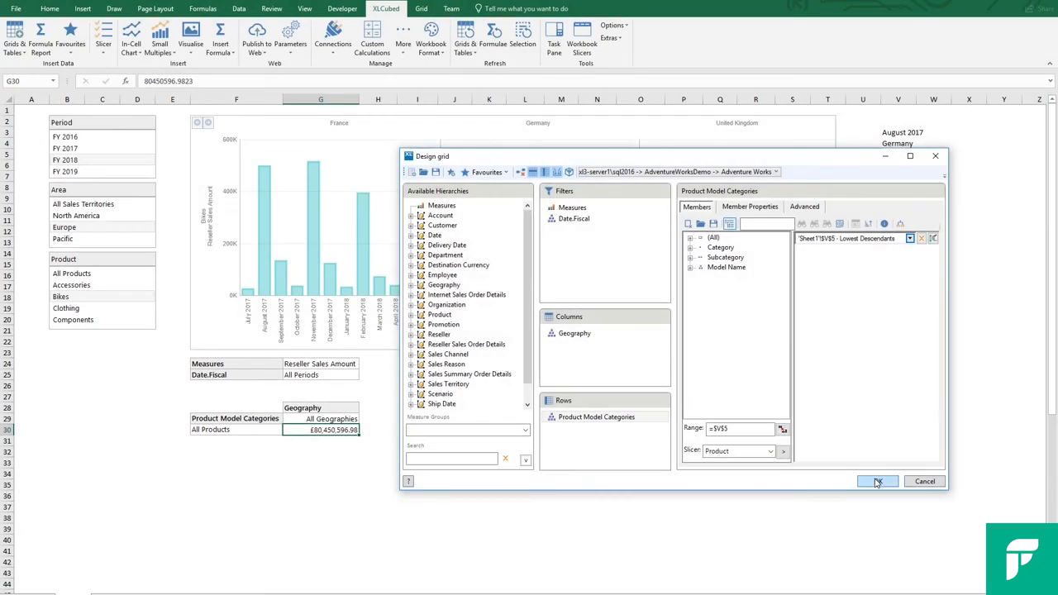
left_click(878, 481)
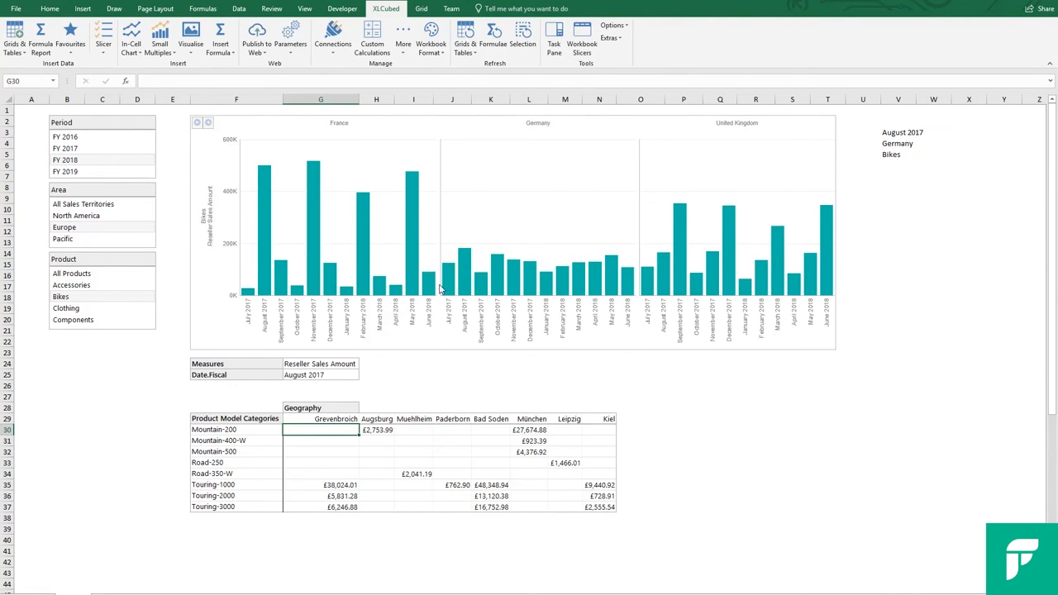
- Select France's May 2018 column in the chart to drive the linked grid below
left_click(413, 257)
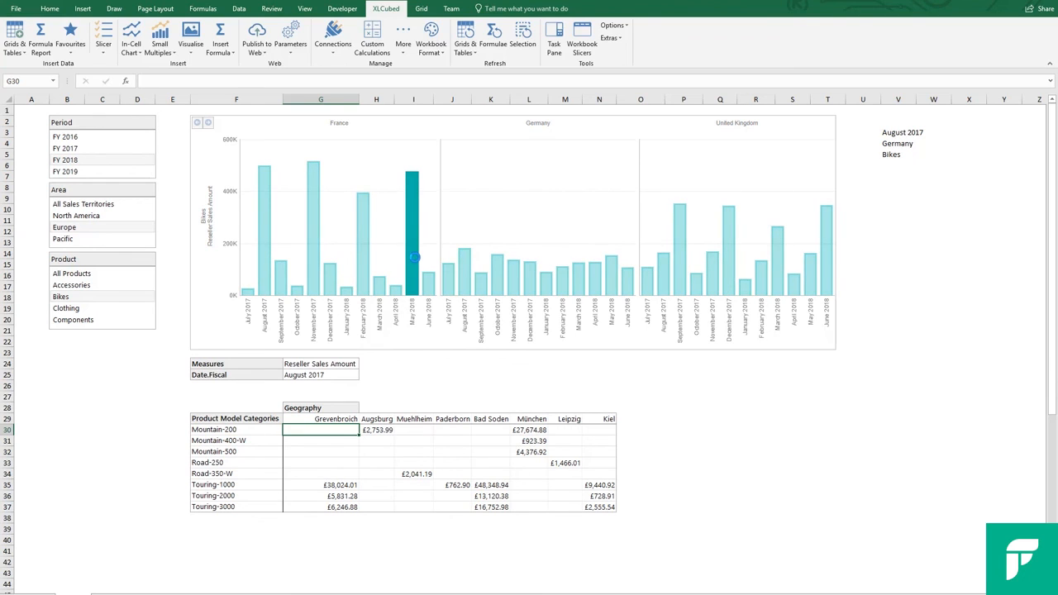